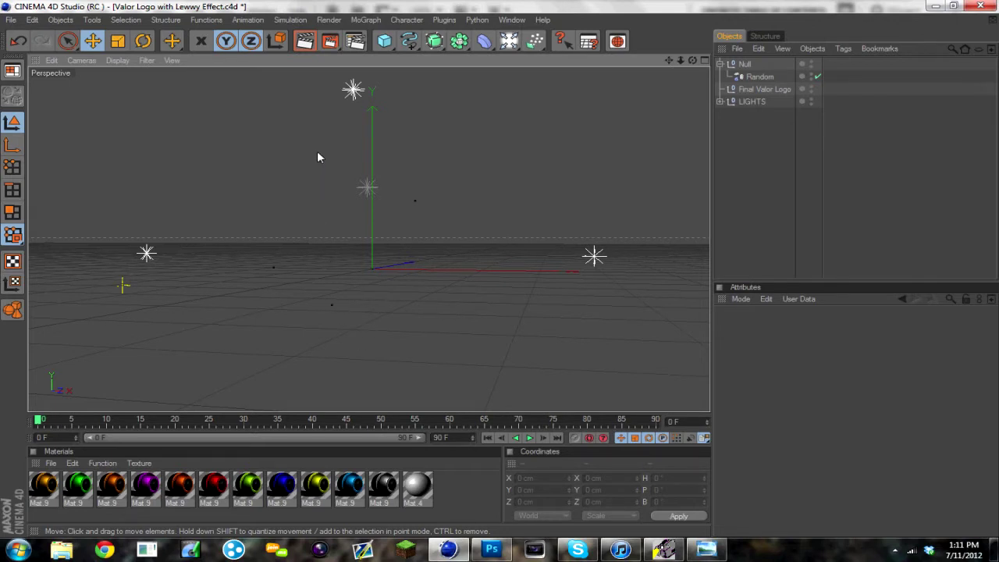
- Examine the finished logo render in Windows Photo Viewer and the banner that uses it in Photoshop
click(706, 548)
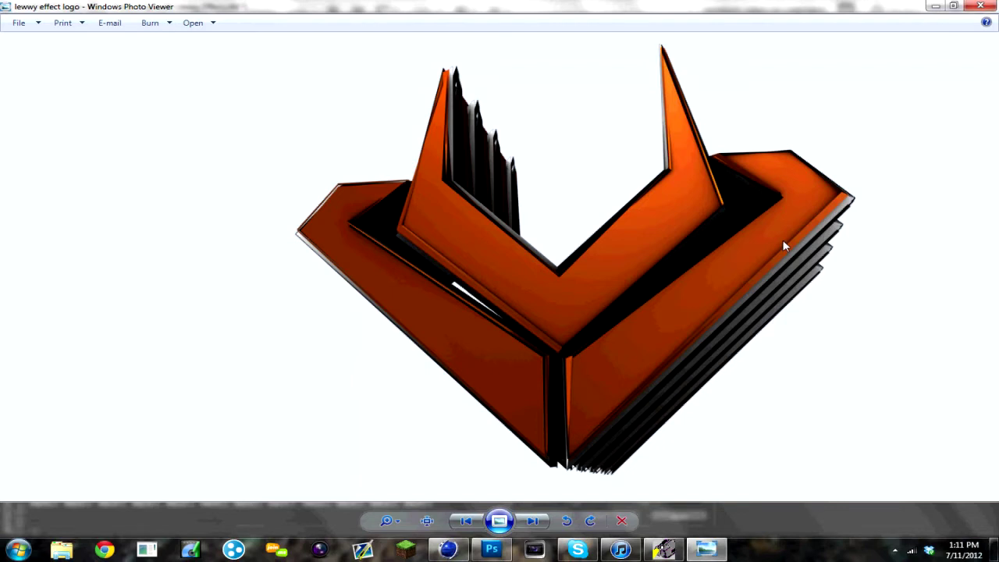
scroll(784, 246, up, 2)
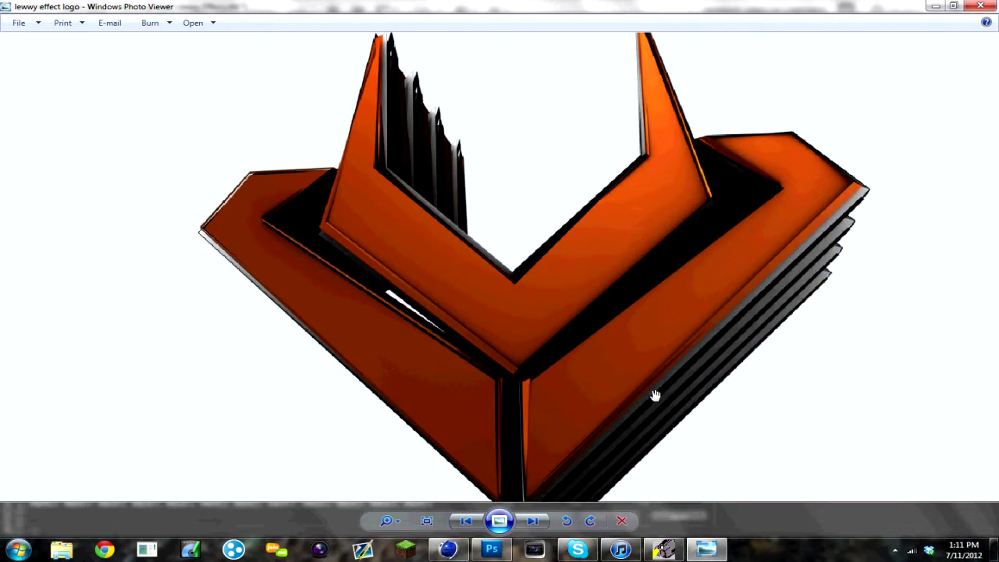
click(491, 549)
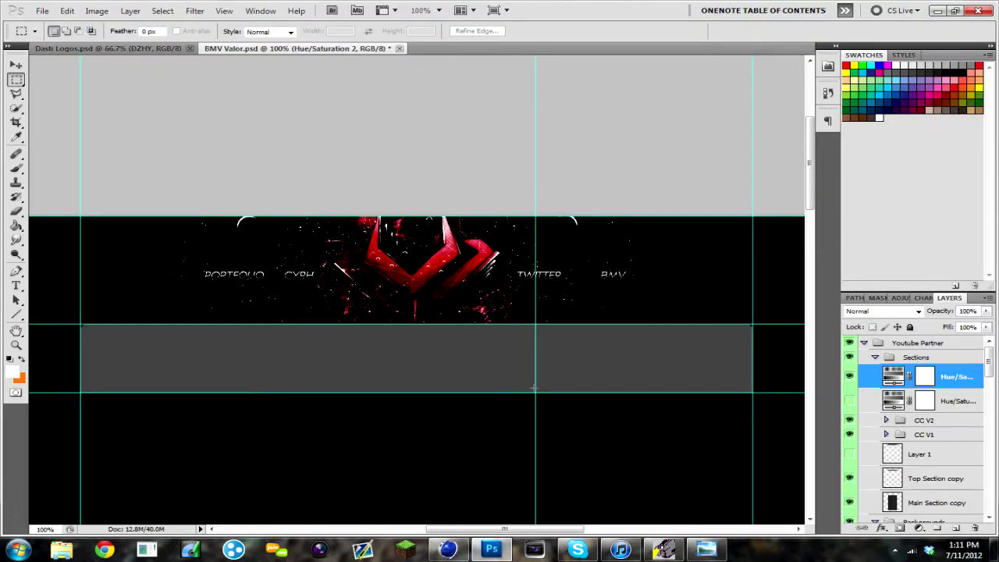
scroll(421, 339, down, 1)
scroll(417, 346, up, 3)
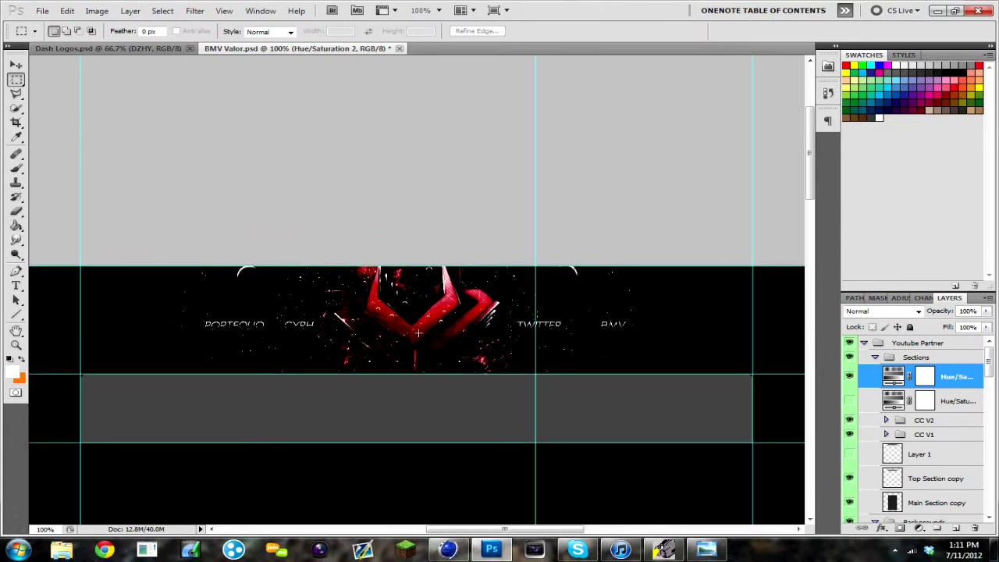
- Switch back to Cinema 4D and import Final Valor Logo.ai with the default Adobe Illustrator import settings
click(459, 550)
scroll(447, 114, down, 4)
scroll(443, 117, up, 2)
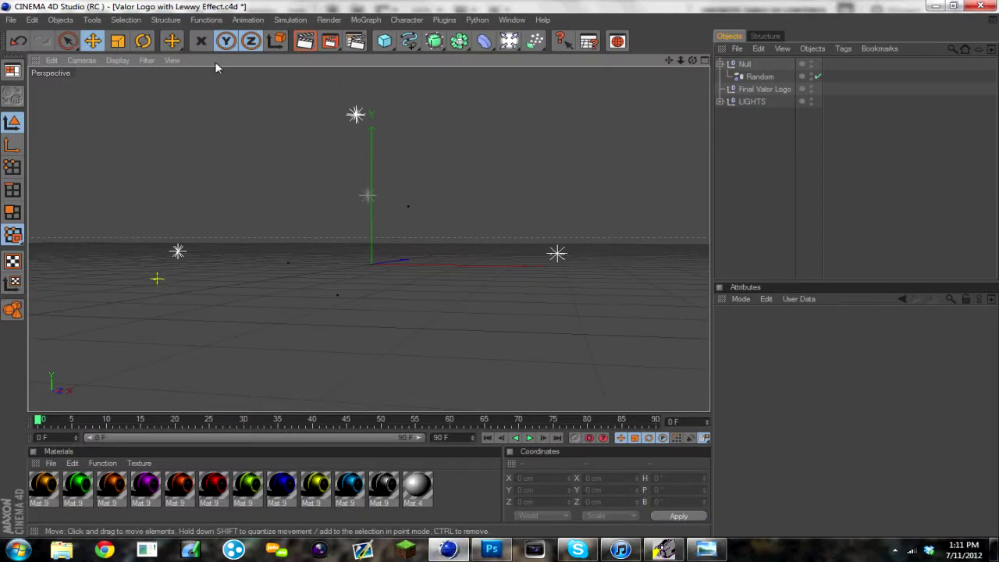
click(11, 20)
click(30, 73)
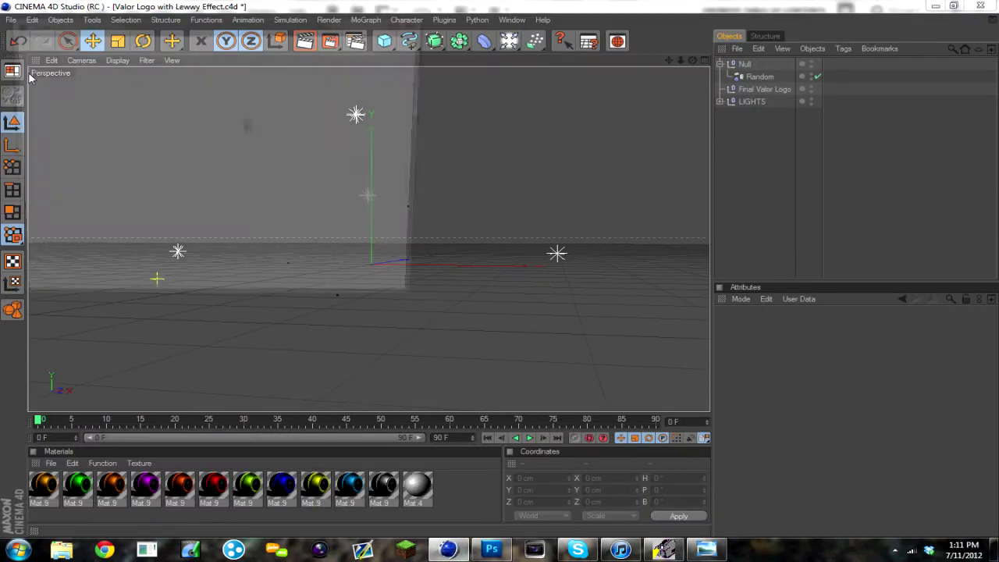
text(final)
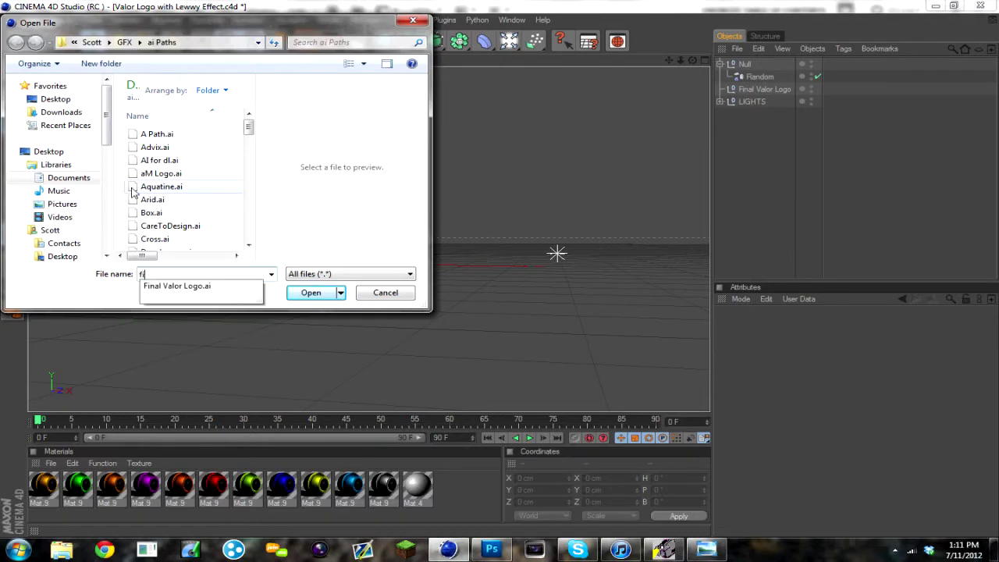
click(311, 294)
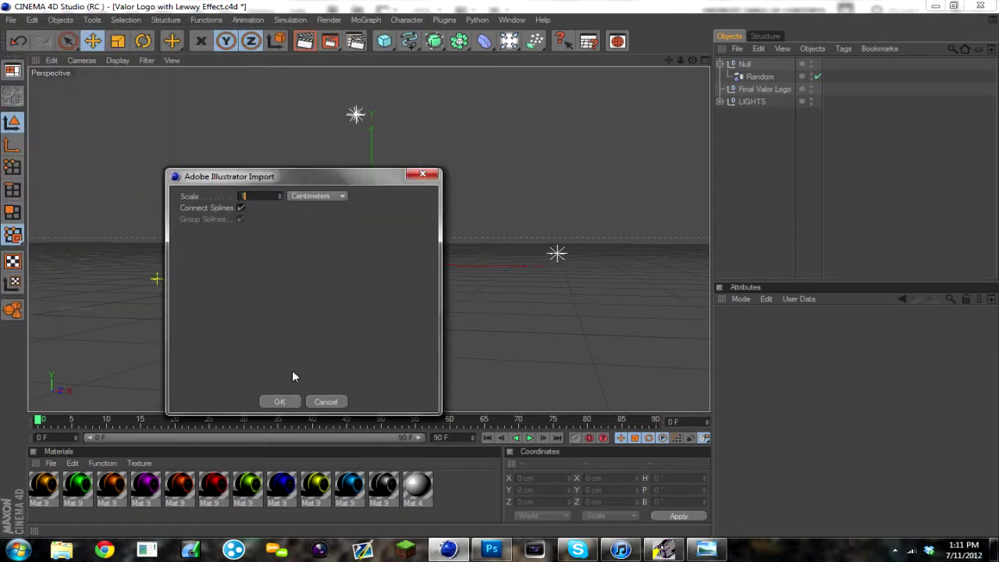
click(279, 402)
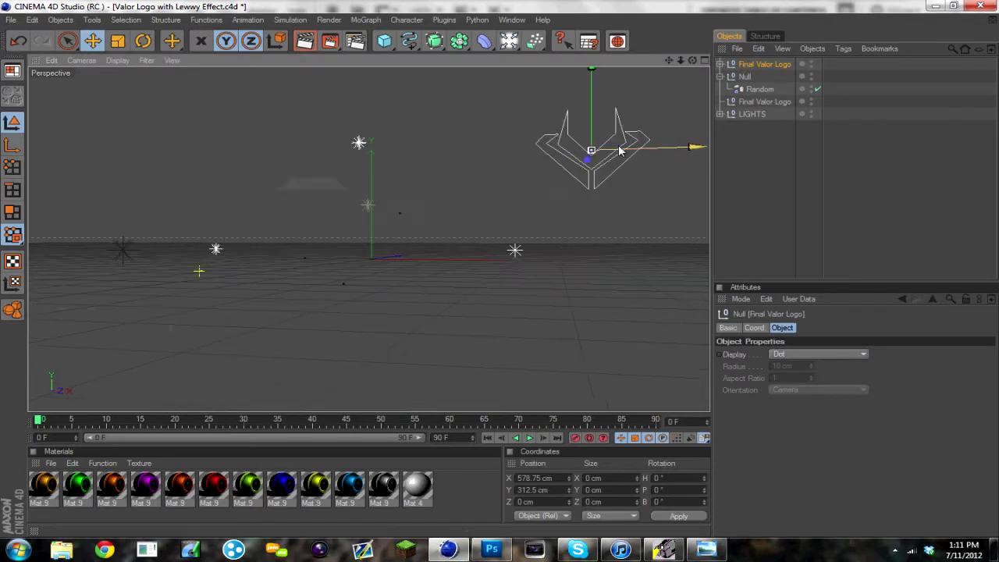
- Move the imported logo splines near the world origin, to about X -48 cm and Y 53 cm
drag(622, 149, 386, 155)
drag(355, 83, 355, 167)
scroll(349, 100, up, 2)
scroll(366, 310, up, 4)
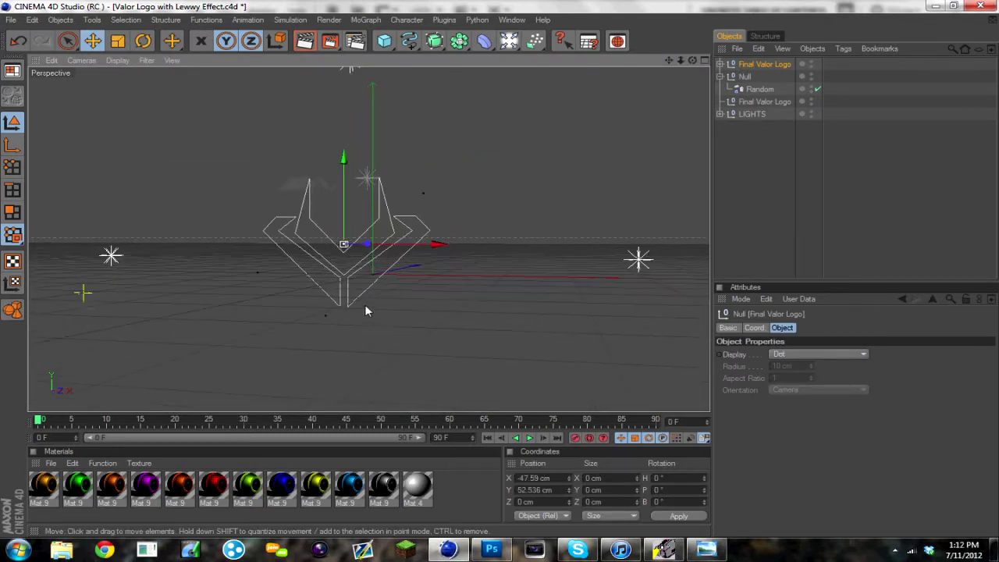
- Add three Extrude NURBS objects and nest the logo's Path 1, Path 2 and Path 3 under them, one path each
click(720, 64)
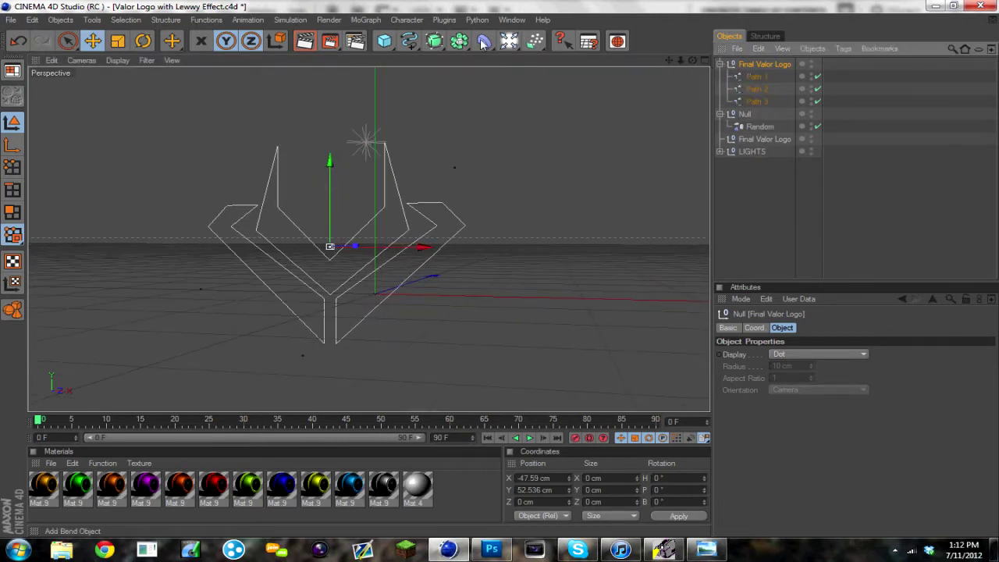
drag(435, 40, 602, 71)
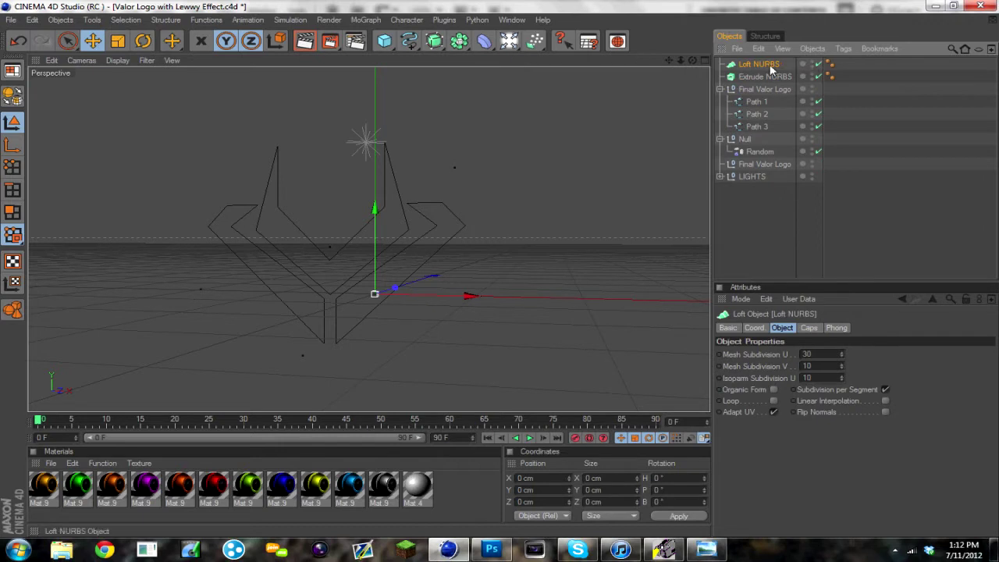
key(Delete)
drag(435, 41, 578, 53)
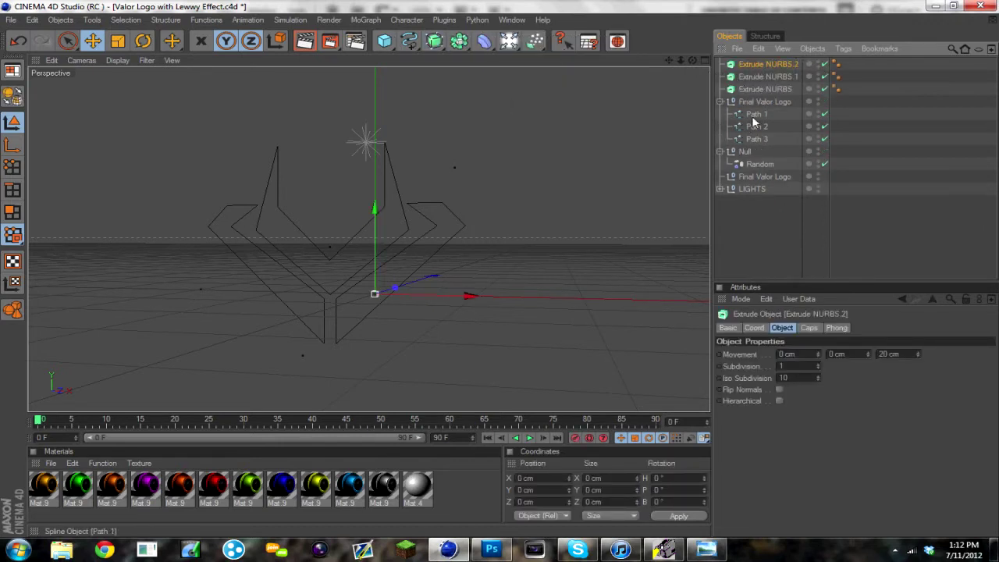
drag(752, 117, 762, 78)
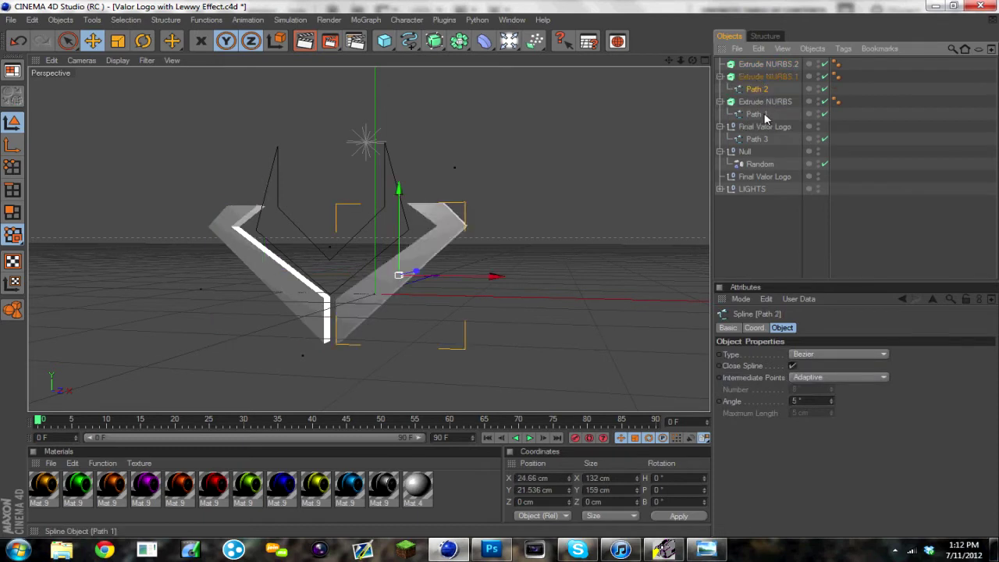
drag(755, 139, 765, 65)
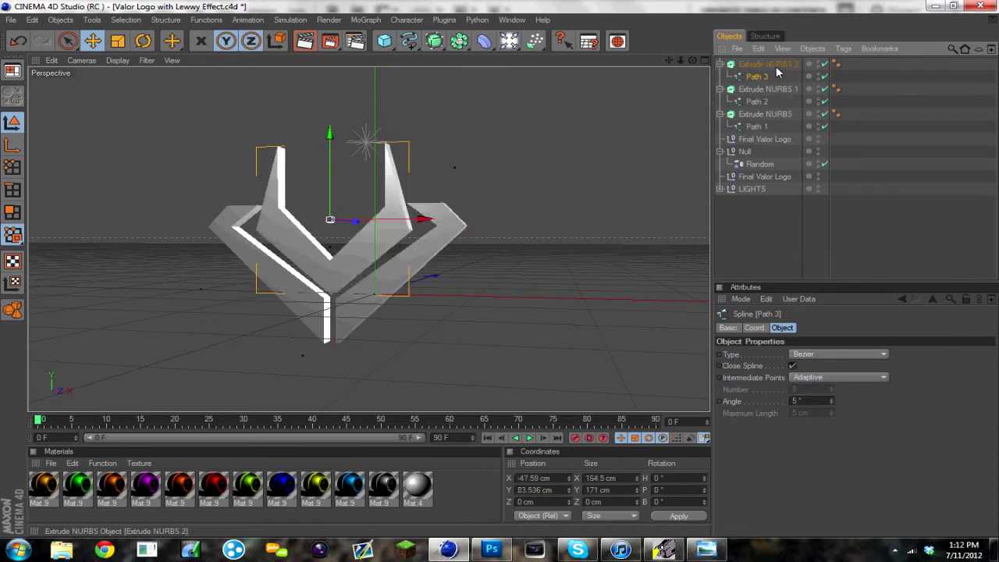
- Set the Z extrusion depth of all three Extrude NURBS objects together, trying 50 cm and settling on 100 cm
click(772, 64)
ctrl+click(772, 89)
ctrl+click(769, 114)
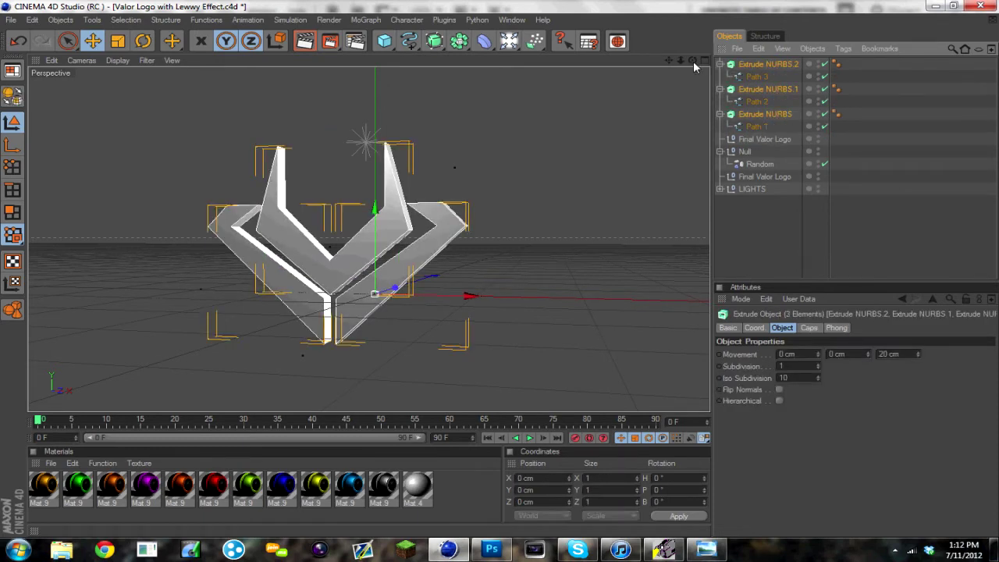
drag(693, 61, 661, 231)
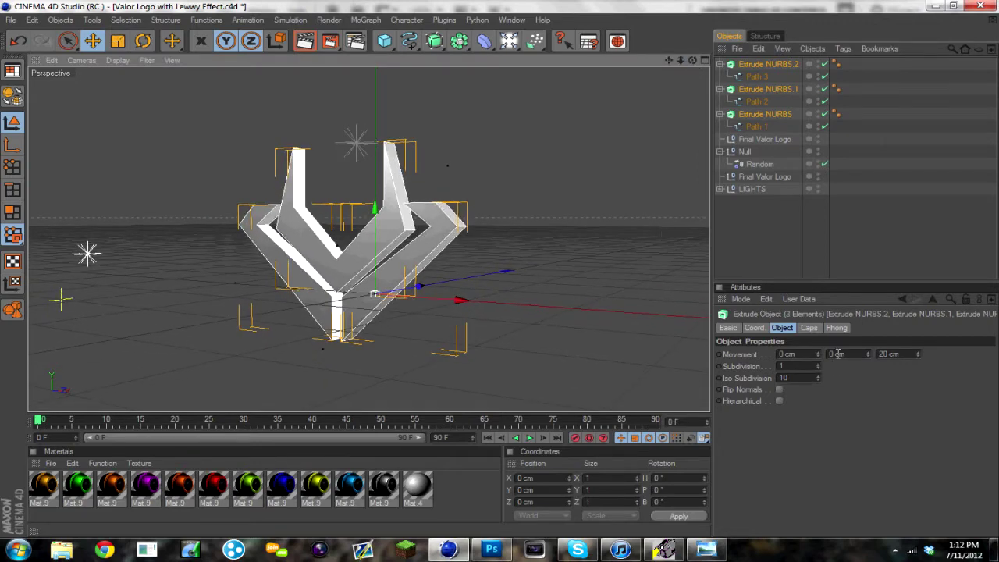
double_click(886, 355)
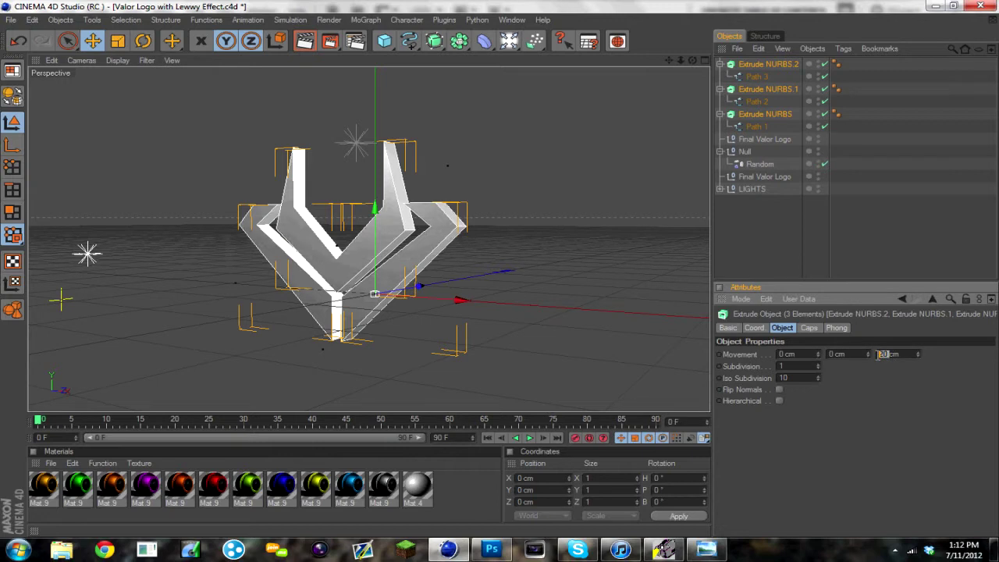
text(50)
key(Return)
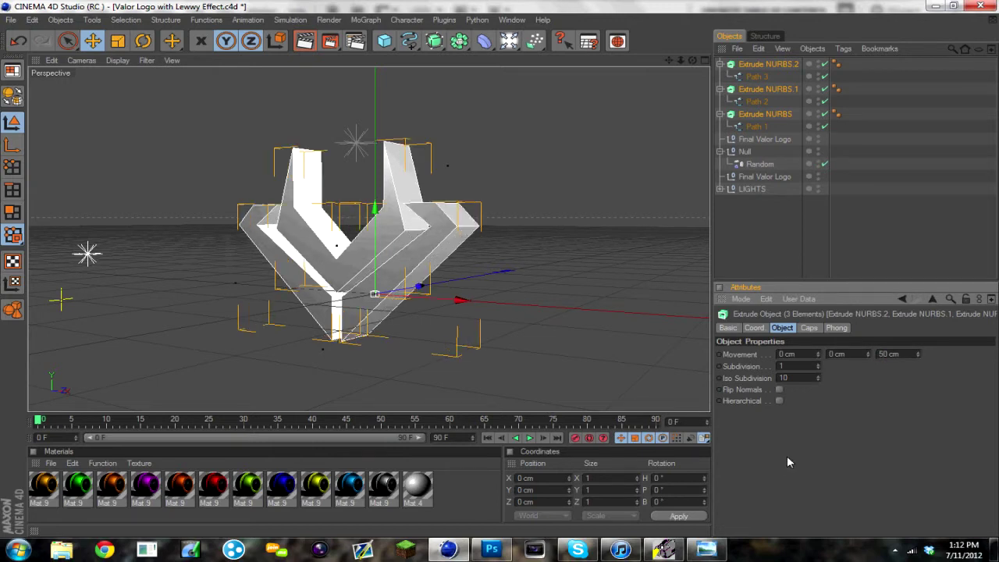
drag(692, 60, 915, 415)
double_click(890, 353)
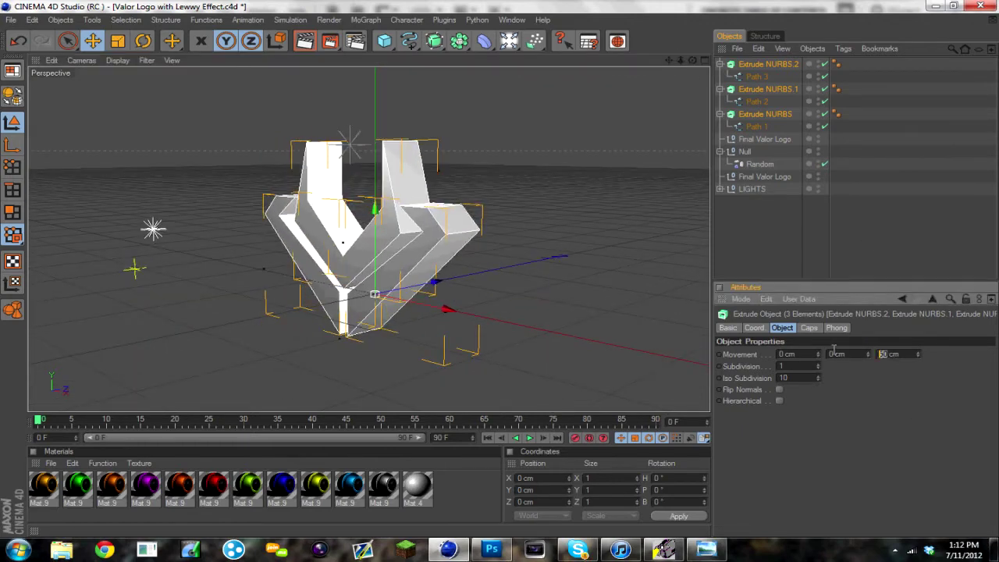
text(100)
key(Return)
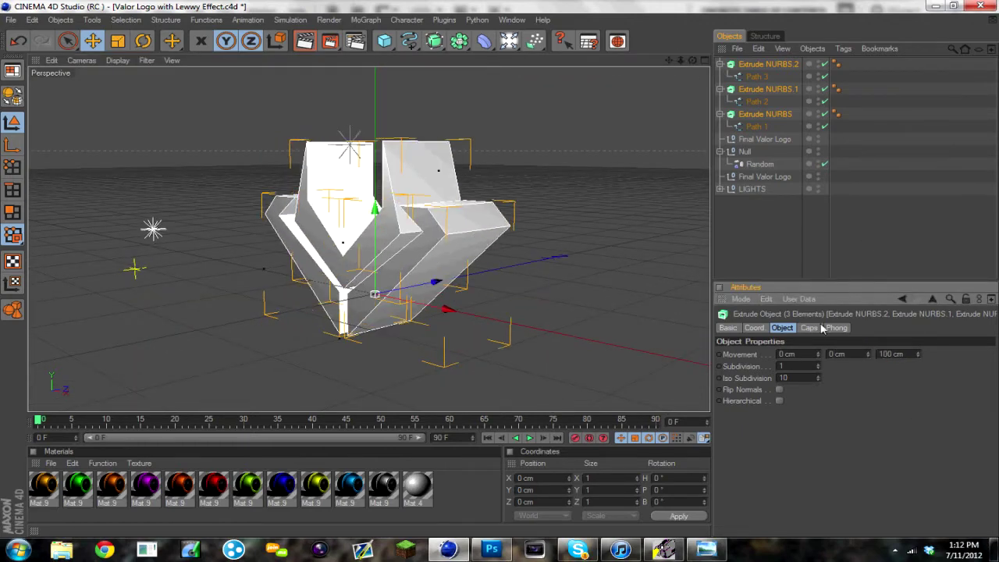
- Set both the start and end caps of the three Extrude NURBS objects to Fillet Cap
click(810, 329)
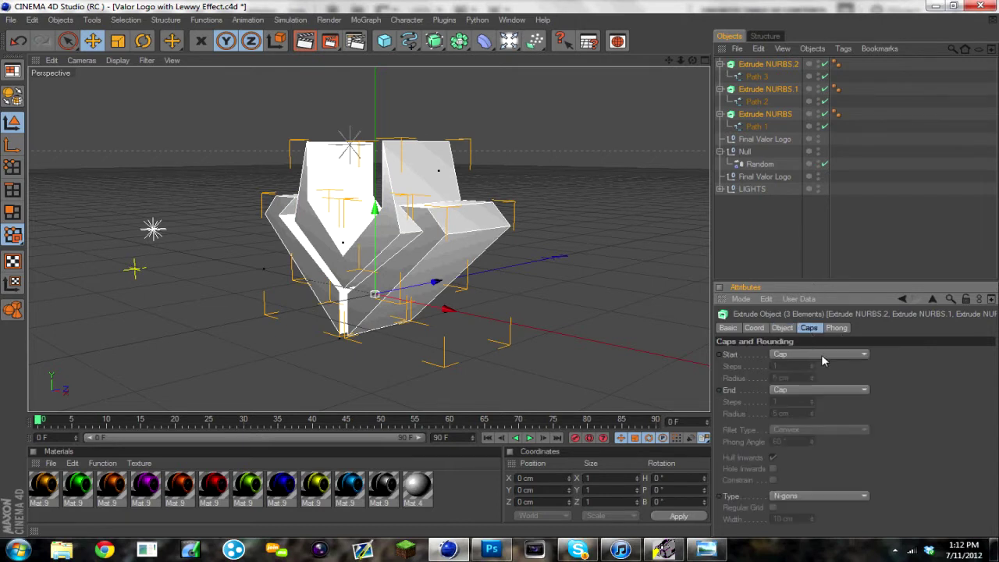
click(824, 355)
click(816, 403)
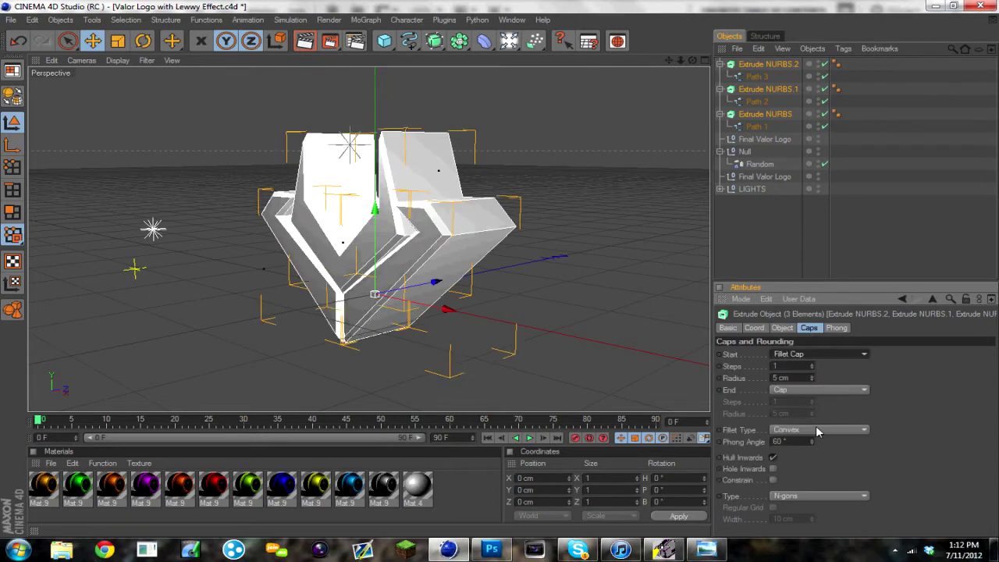
click(812, 390)
click(797, 439)
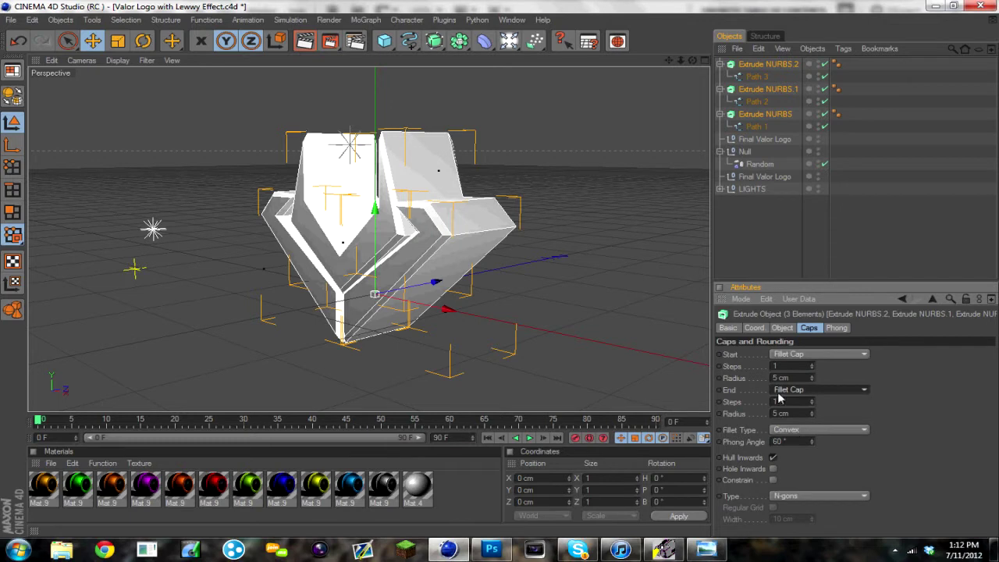
- Set the start and end fillet radius of the three Extrude NURBS objects to 0.365 cm
drag(777, 378, 768, 375)
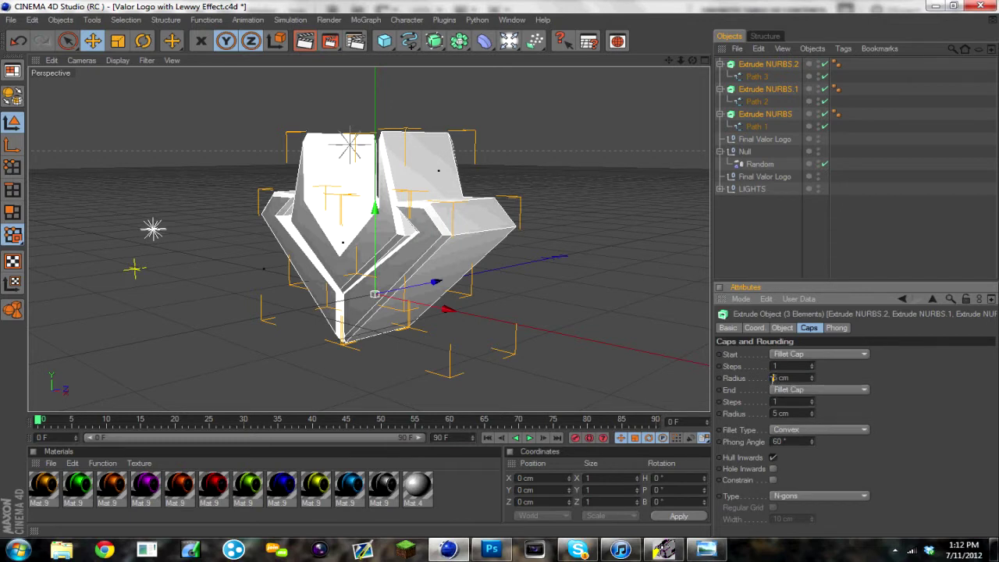
text(1)
text(0.365)
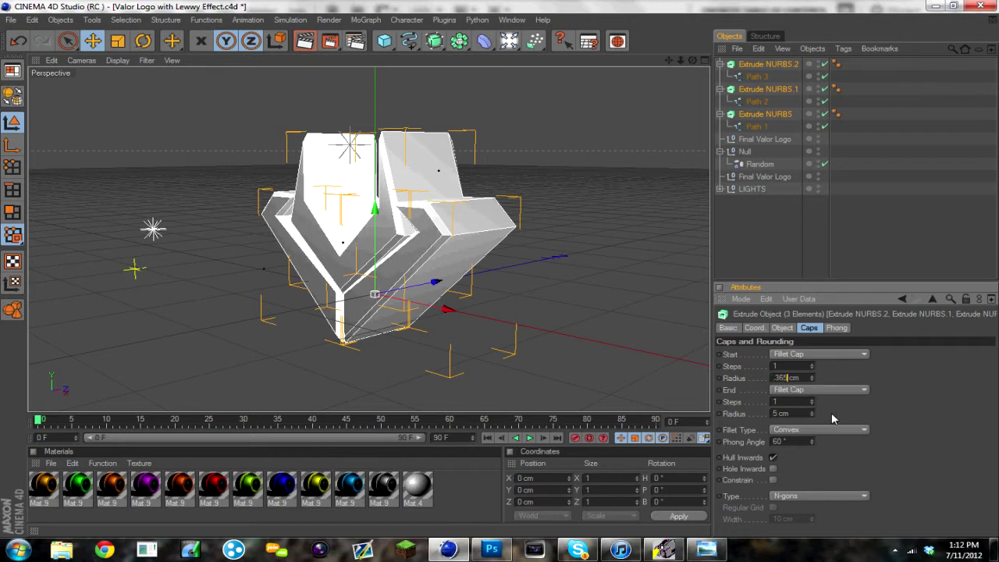
key(Return)
click(777, 413)
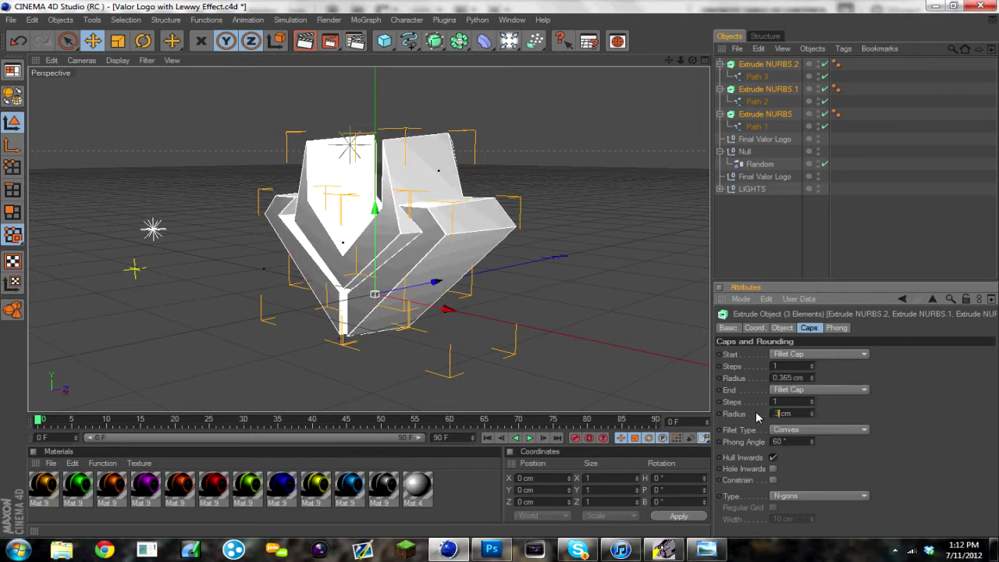
text(0.365)
key(Return)
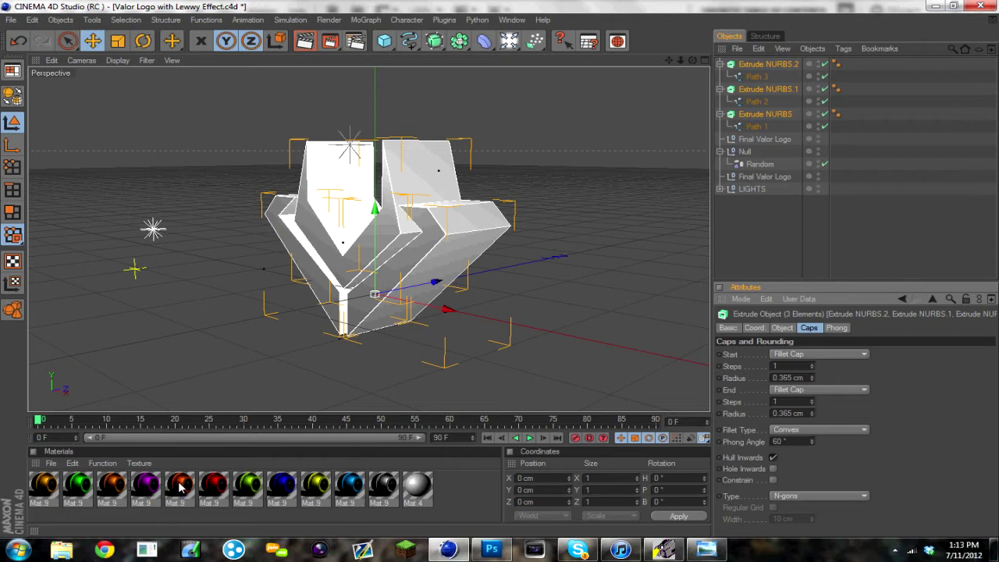
- Apply the orange-red Mat.9 material to each of the three Extrude NURBS objects
drag(188, 490, 778, 115)
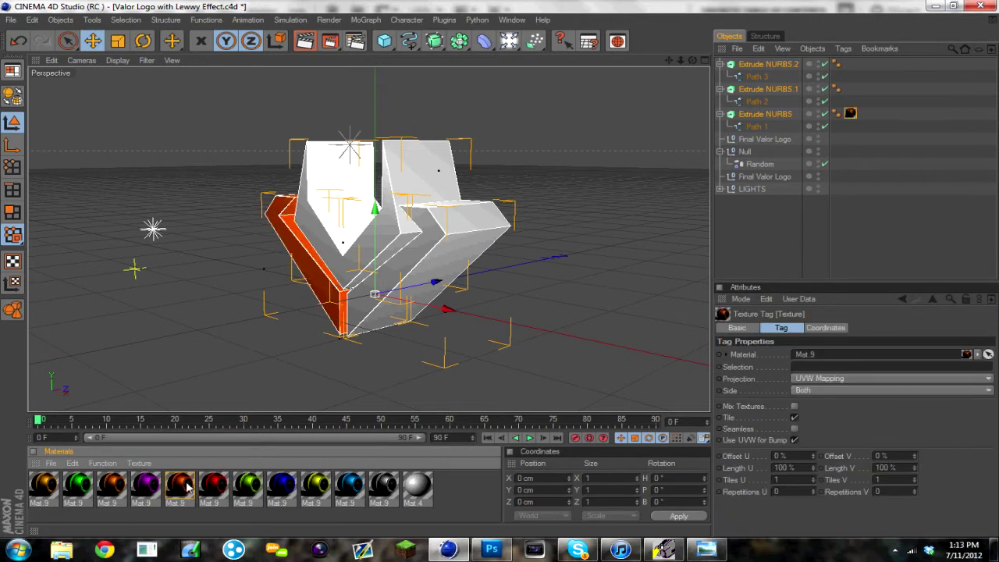
drag(189, 488, 772, 92)
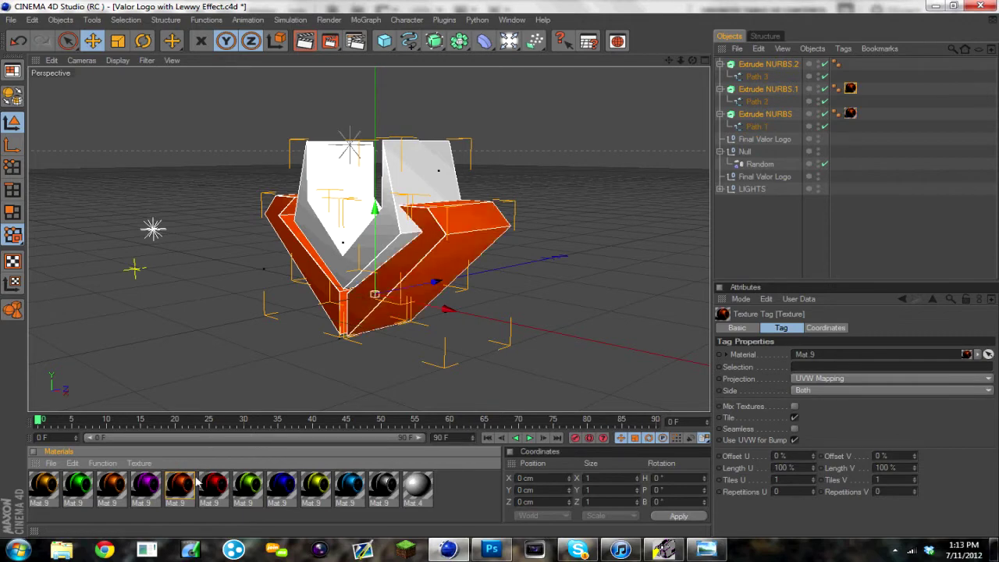
drag(197, 484, 793, 68)
drag(692, 62, 662, 62)
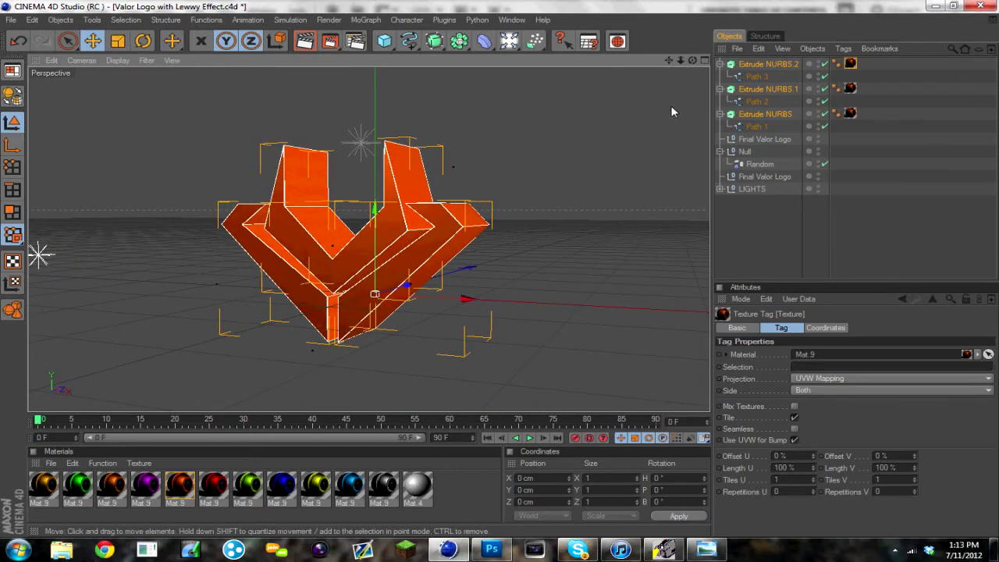
- Duplicate all three Extrude NURBS objects together with their paths and materials by copying and pasting them
click(771, 64)
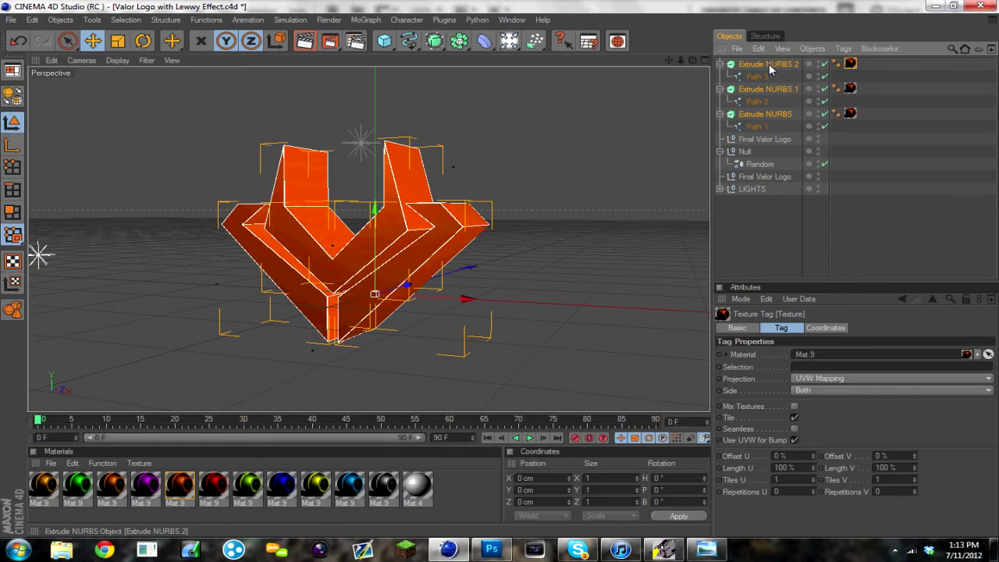
ctrl+click(780, 87)
shift+click(781, 115)
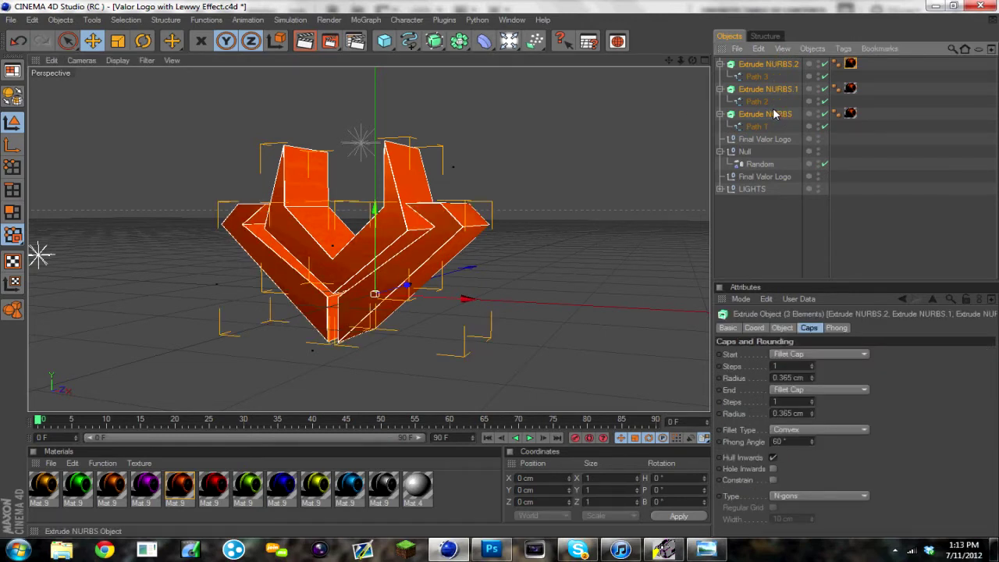
key(ctrl+c)
key(ctrl+v)
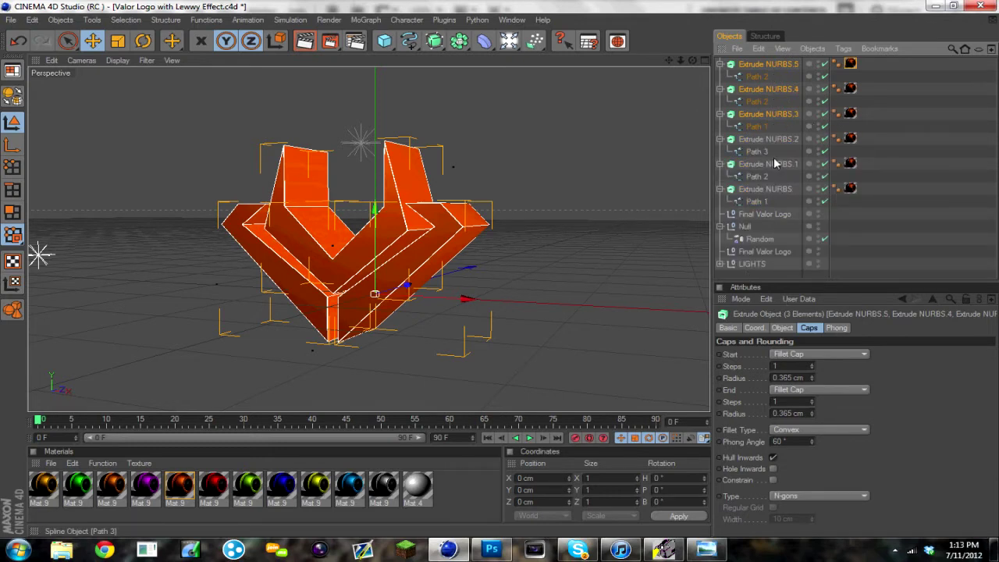
- Replace the orange-red texture on the three duplicated Extrude NURBS objects with the light-grey Mat.9 material
click(850, 63)
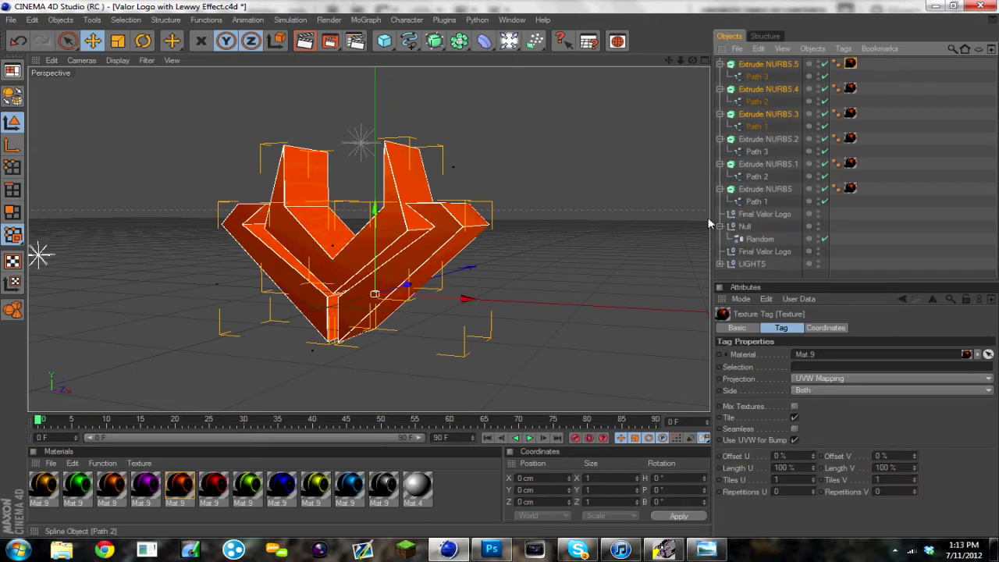
click(381, 485)
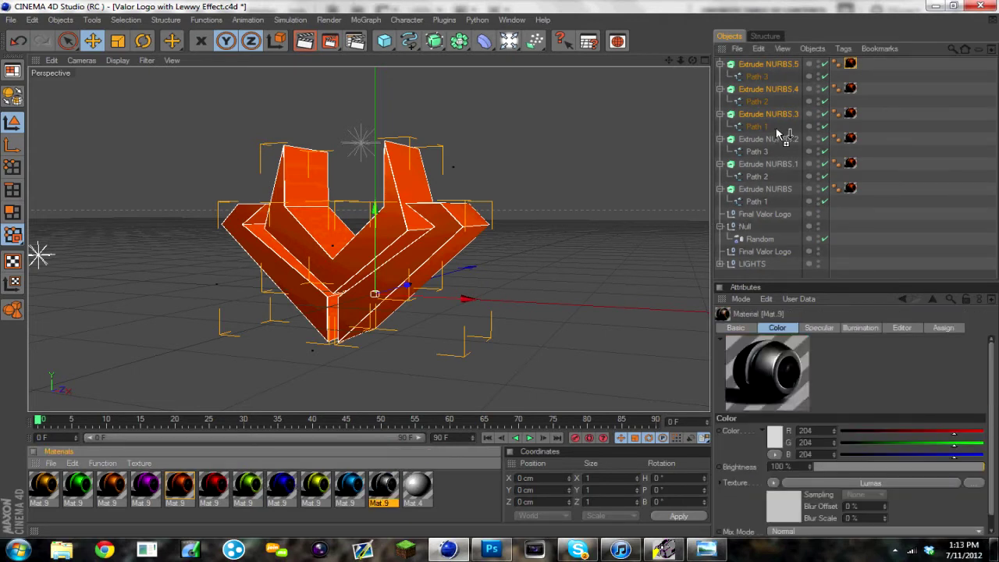
drag(775, 62, 777, 65)
drag(376, 480, 786, 116)
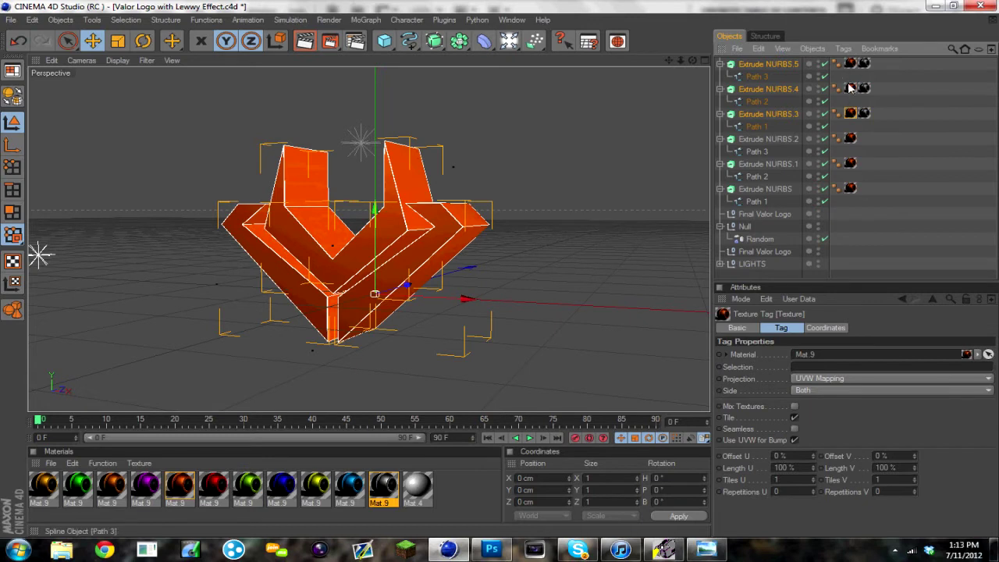
key(Delete)
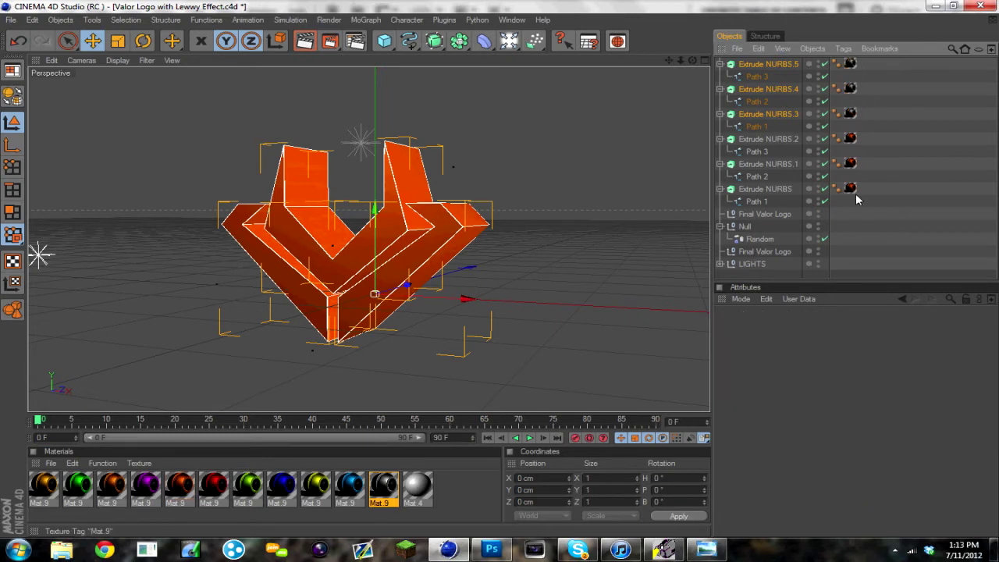
- Set the start and end fillet radius of the three duplicated Extrude NURBS objects to 1.1 cm
click(789, 69)
ctrl+click(786, 90)
ctrl+click(785, 116)
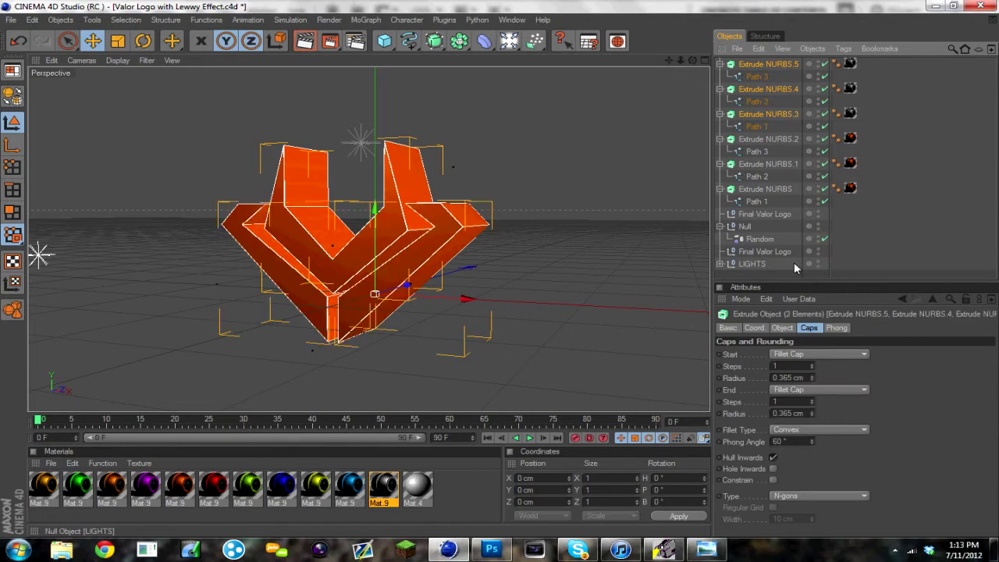
drag(793, 378, 768, 377)
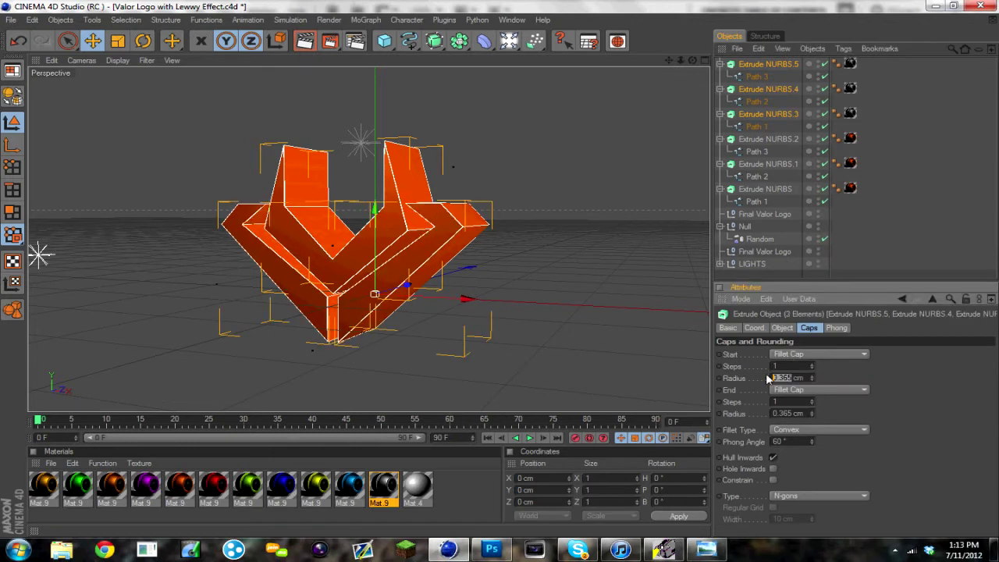
text(1)
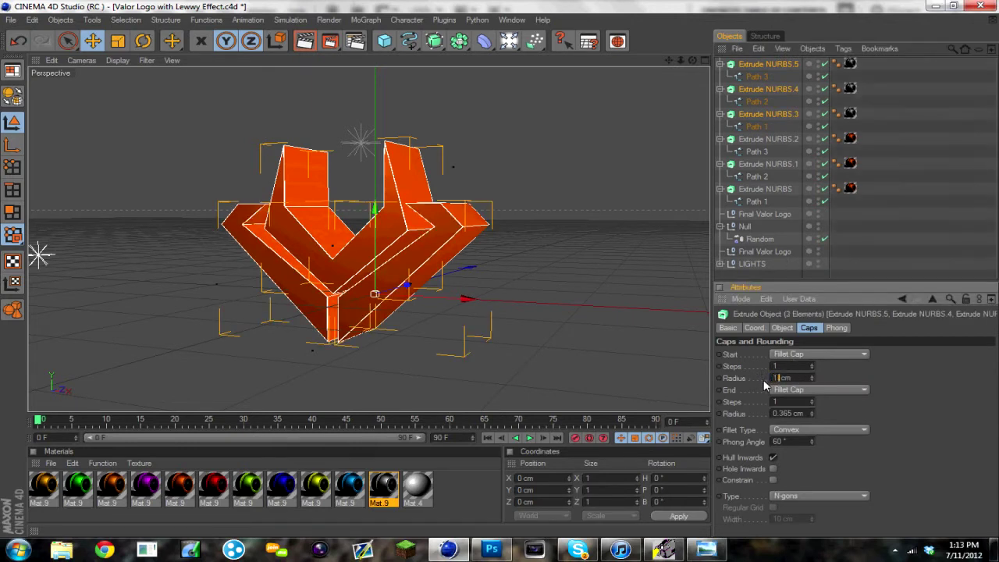
text(.1)
key(Return)
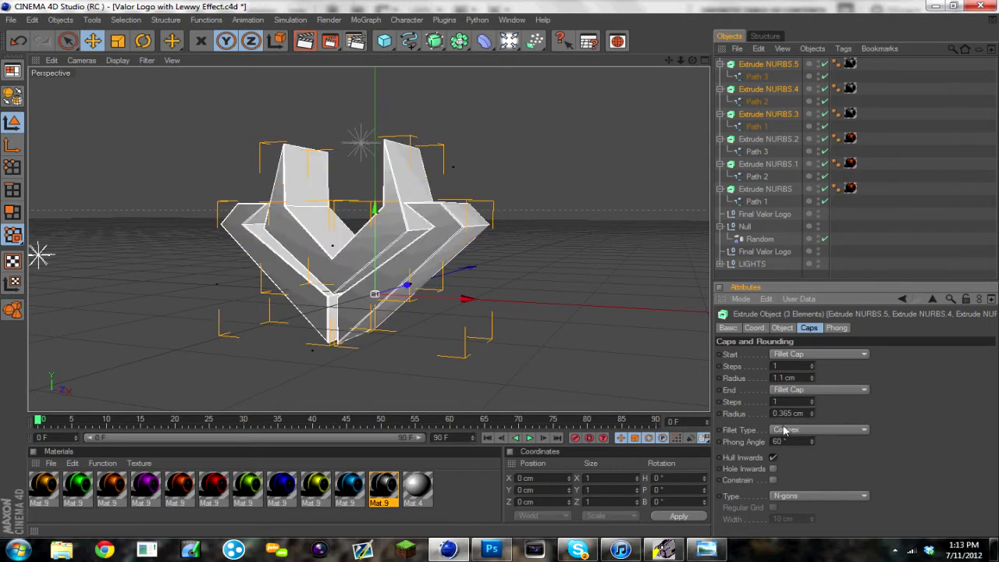
drag(793, 414, 773, 412)
text(1)
key(Return)
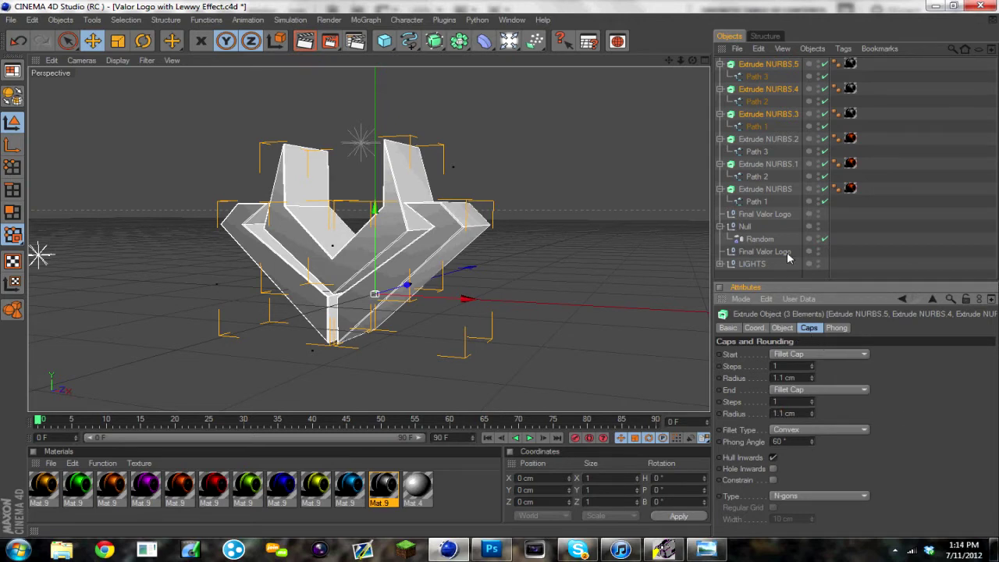
- Set the Z extrusion movement of the three grey Extrude NURBS objects to 20 cm
click(727, 328)
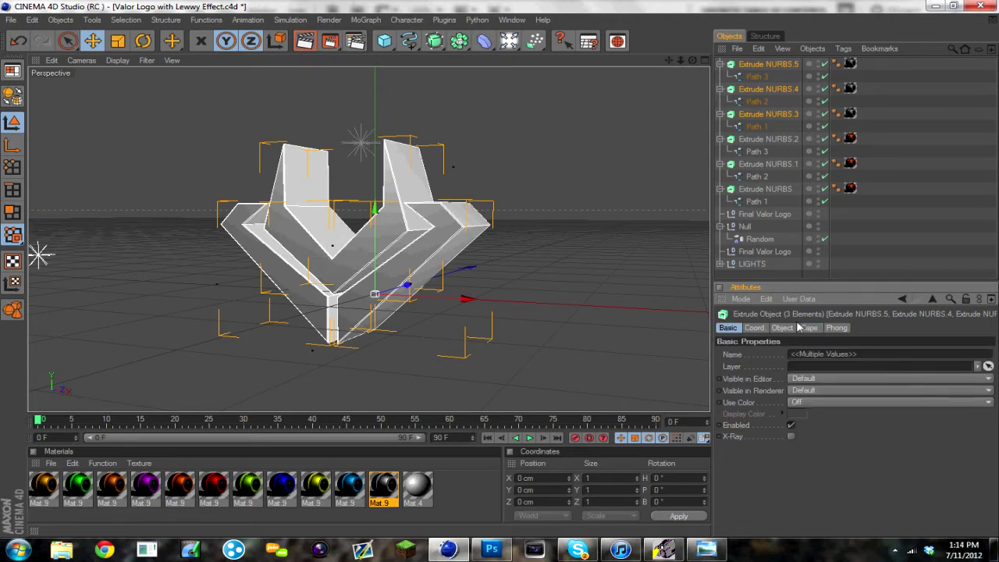
click(782, 328)
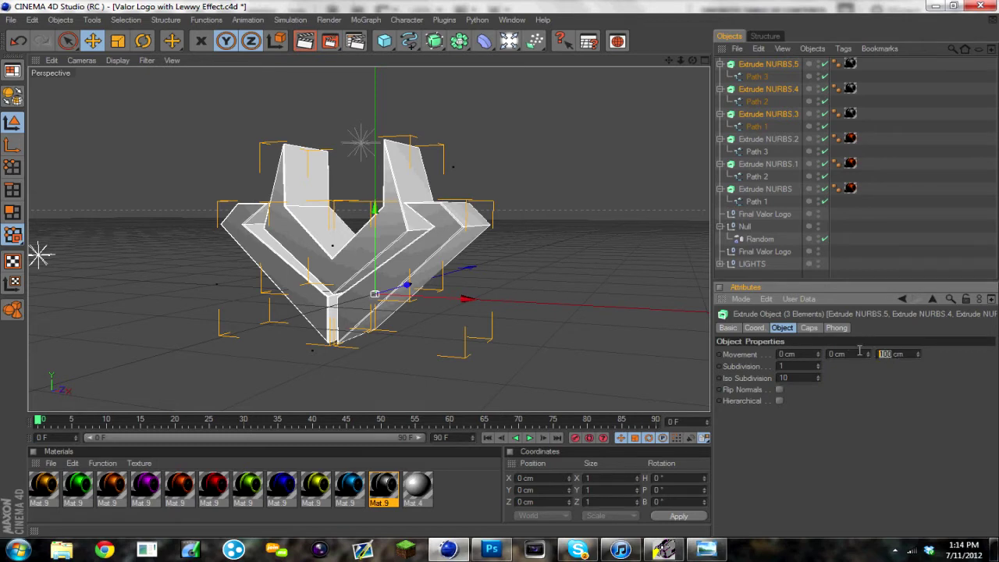
click(837, 416)
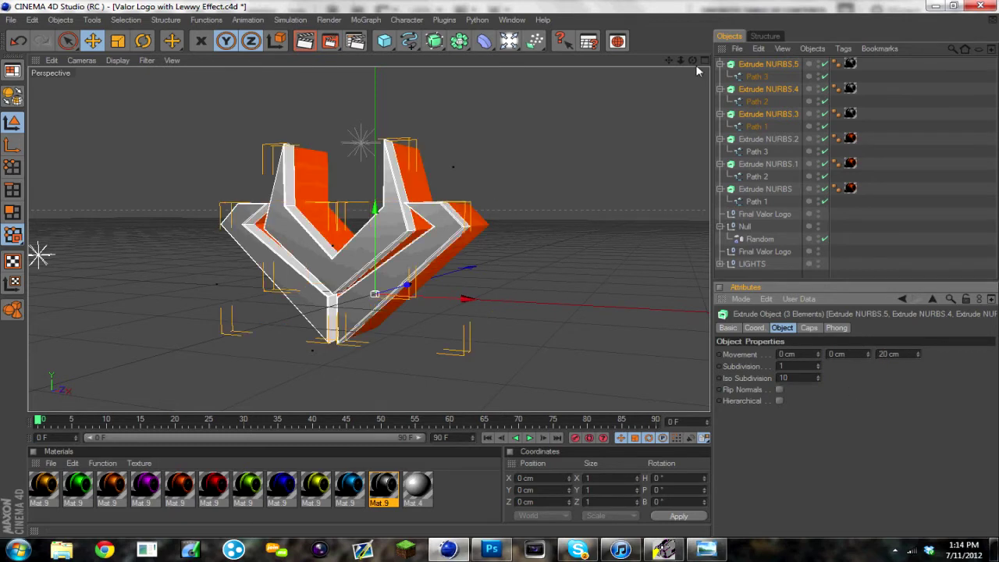
- Move the three grey Extrude NURBS objects back along Z to about 4.8 cm, behind the logo's front face
drag(692, 60, 656, 82)
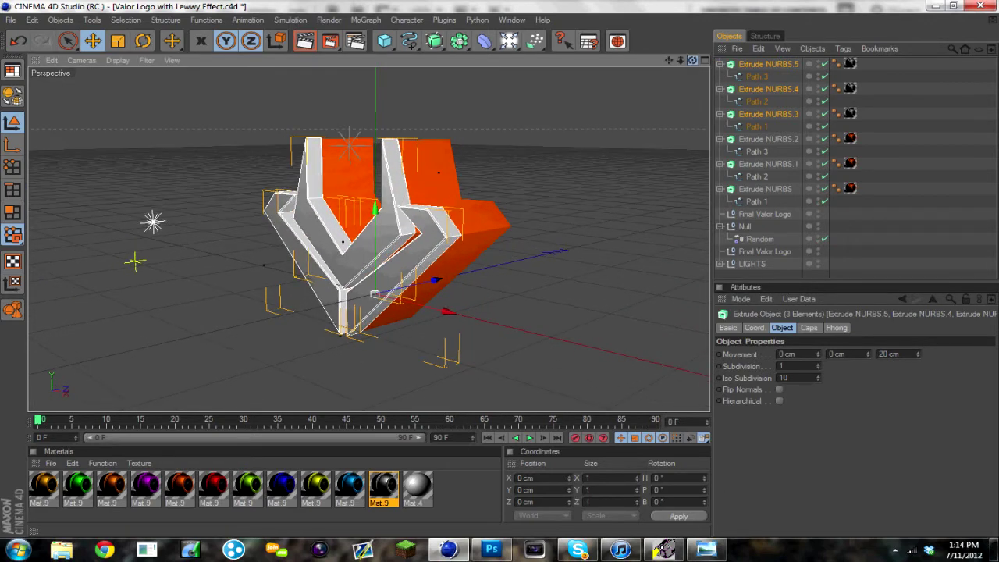
mouse_move(435, 279)
mouse_down()
mouse_move(450, 276)
mouse_move(428, 282)
mouse_up()
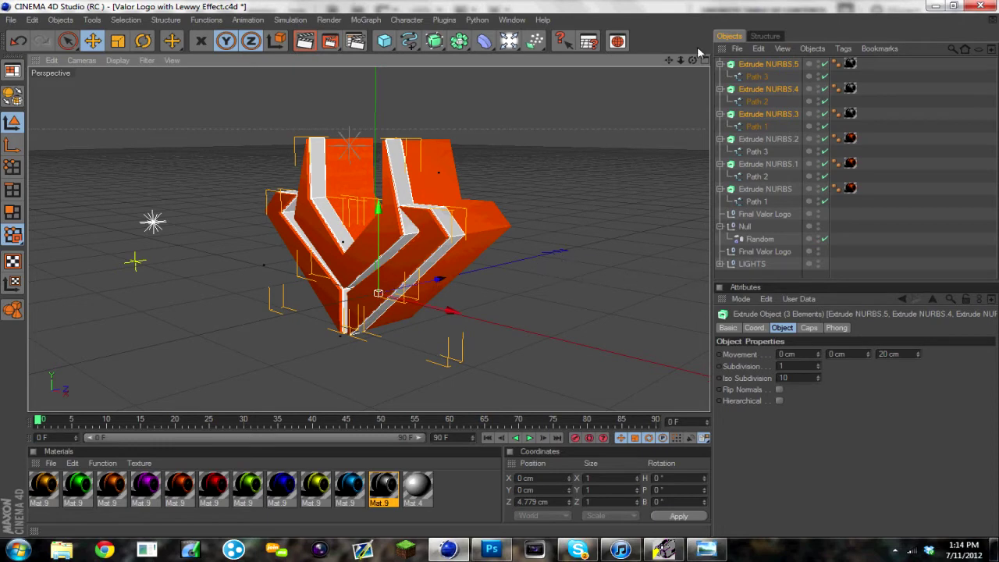
mouse_move(692, 60)
mouse_down()
mouse_move(656, 62)
mouse_move(693, 62)
mouse_up()
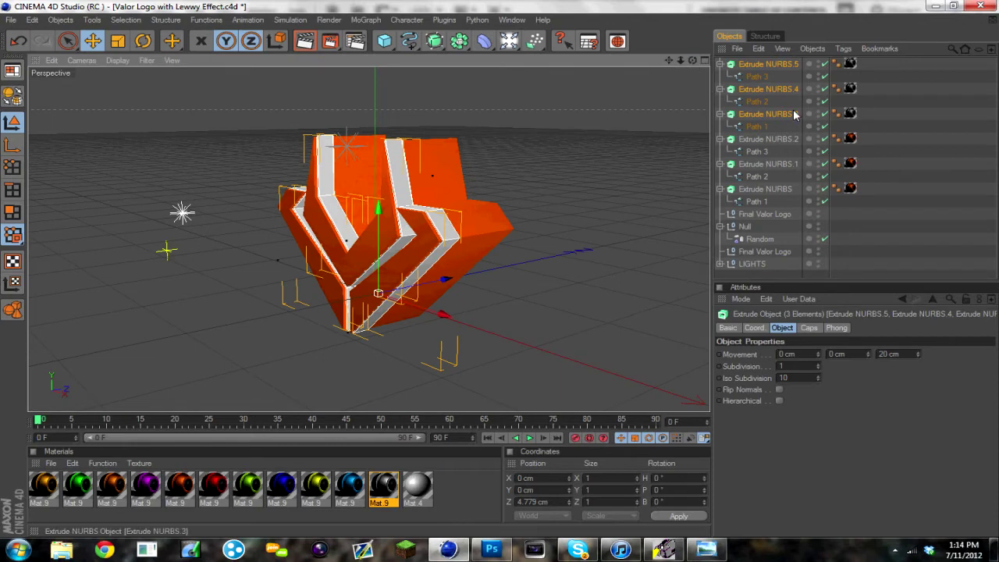
- Duplicate the grey logo layer twice and space the copies along Z, with the rearmost at about 81.7 cm
key(ctrl+c)
key(ctrl+v)
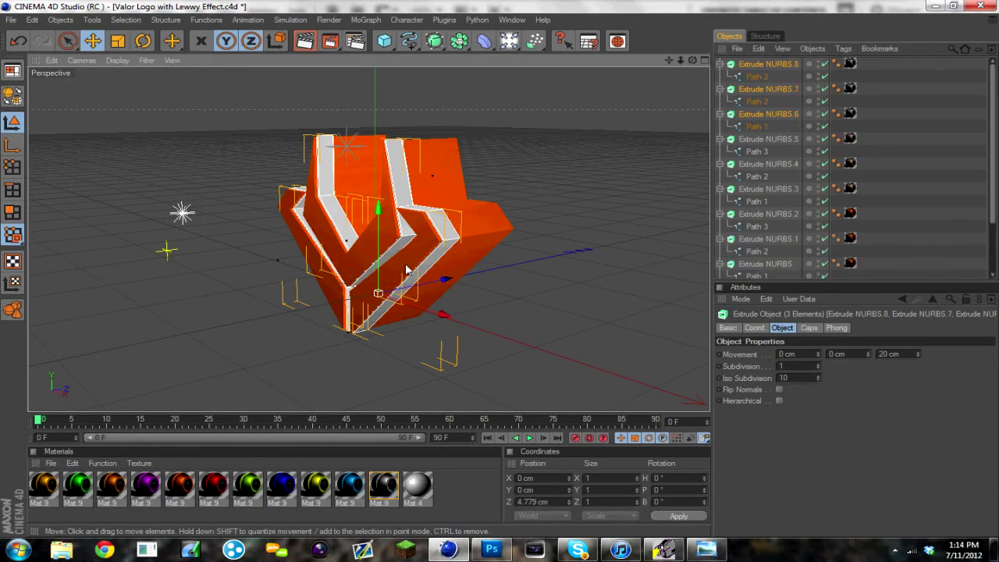
drag(692, 60, 697, 59)
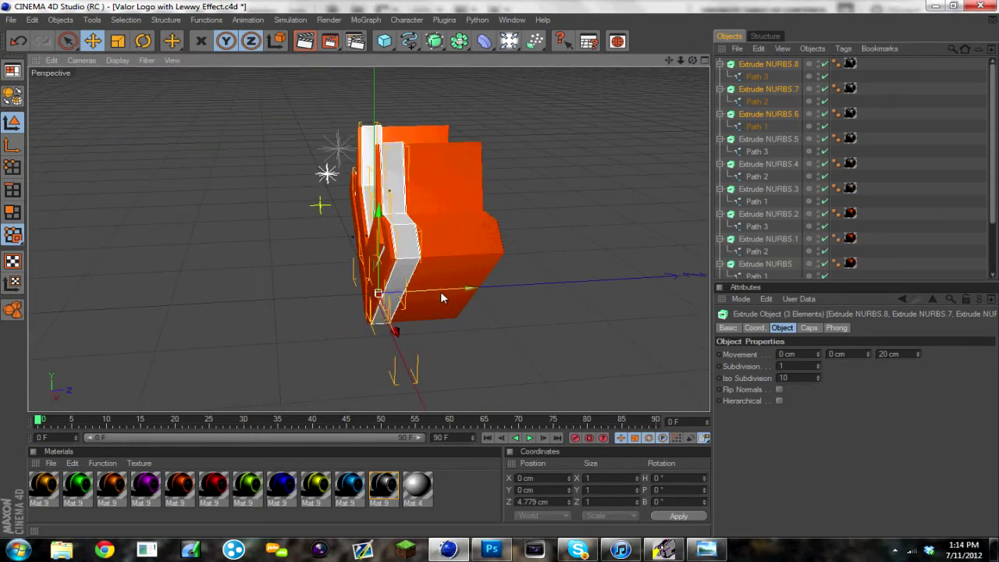
drag(440, 291, 500, 292)
key(ctrl+v)
click(642, 217)
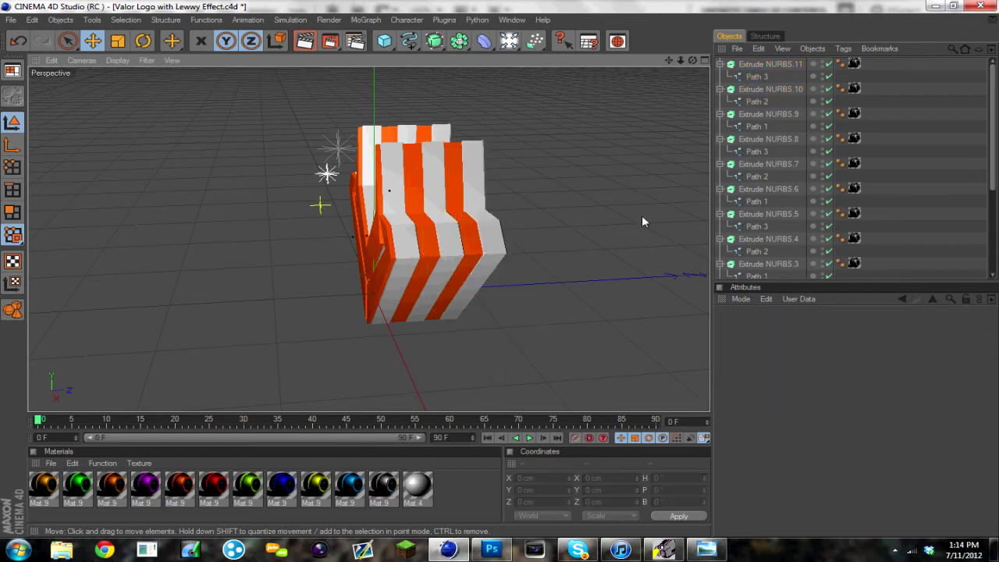
- Select all nine grey Extrude NURBS objects and set their start and end fillet radius to 2 cm
mouse_move(692, 60)
mouse_down()
mouse_move(679, 66)
mouse_move(722, 49)
mouse_move(734, 59)
mouse_move(693, 63)
mouse_up()
click(781, 65)
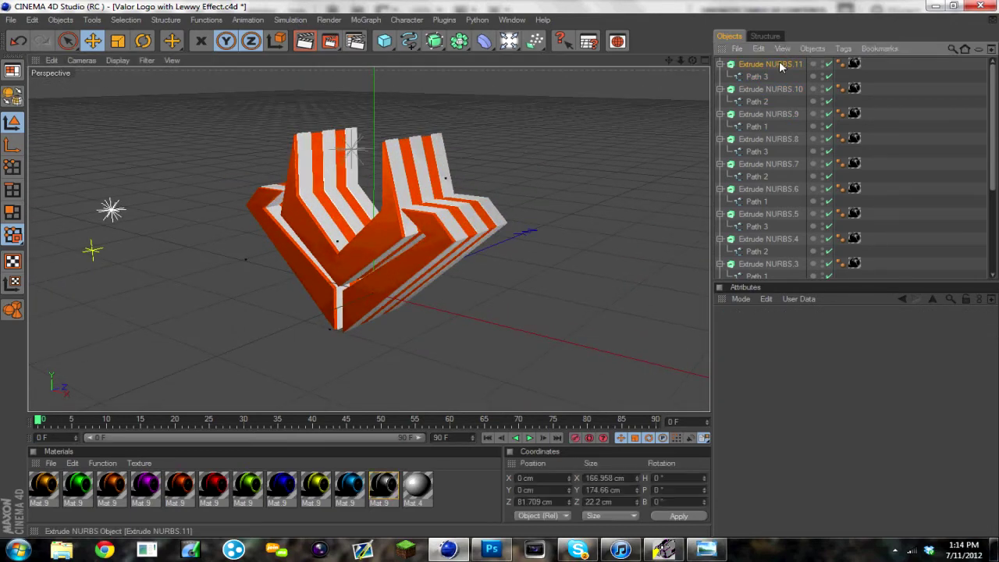
ctrl+click(785, 90)
ctrl+click(784, 117)
ctrl+click(785, 142)
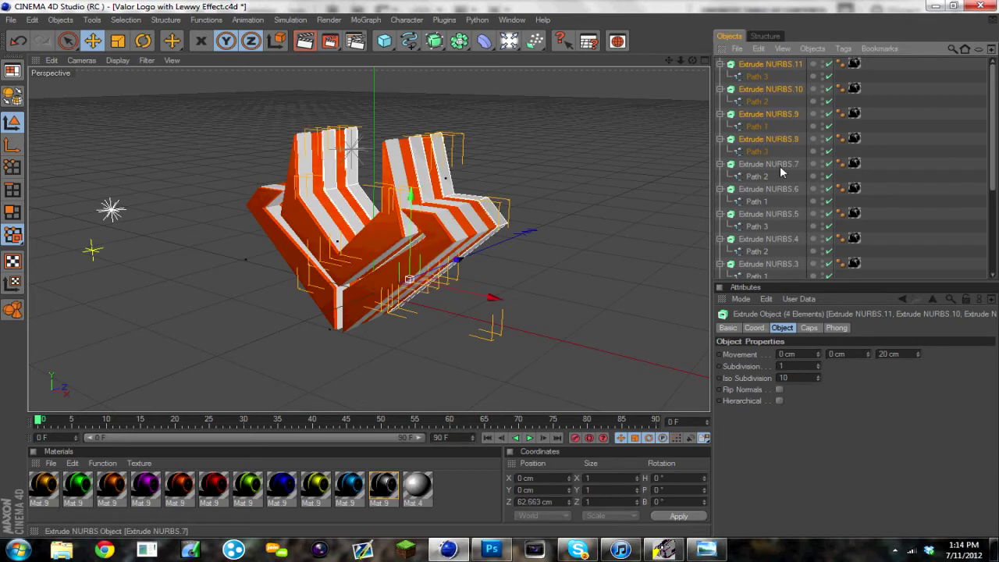
shift+click(785, 164)
shift+click(786, 216)
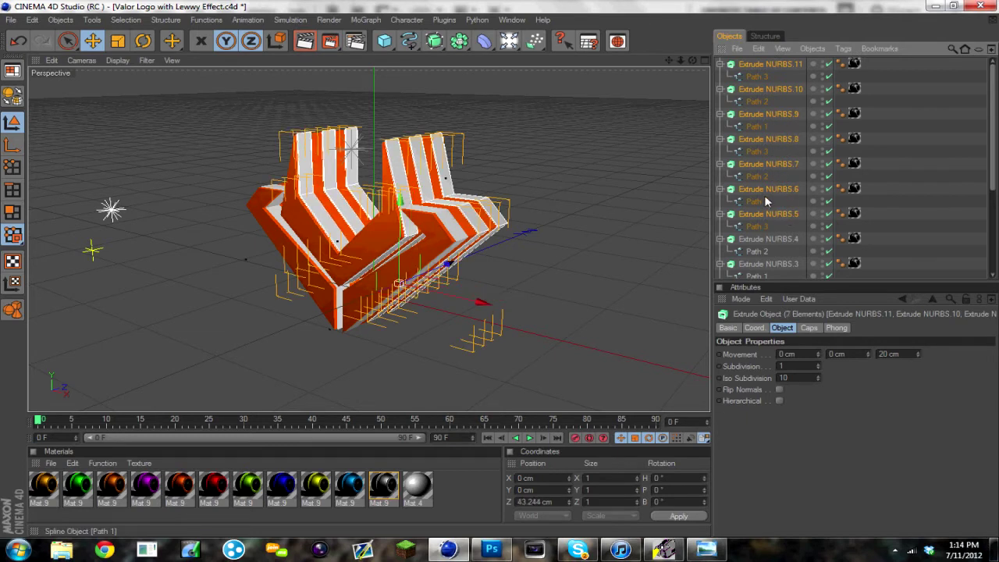
shift+click(769, 239)
shift+click(773, 263)
drag(993, 189, 988, 234)
click(811, 327)
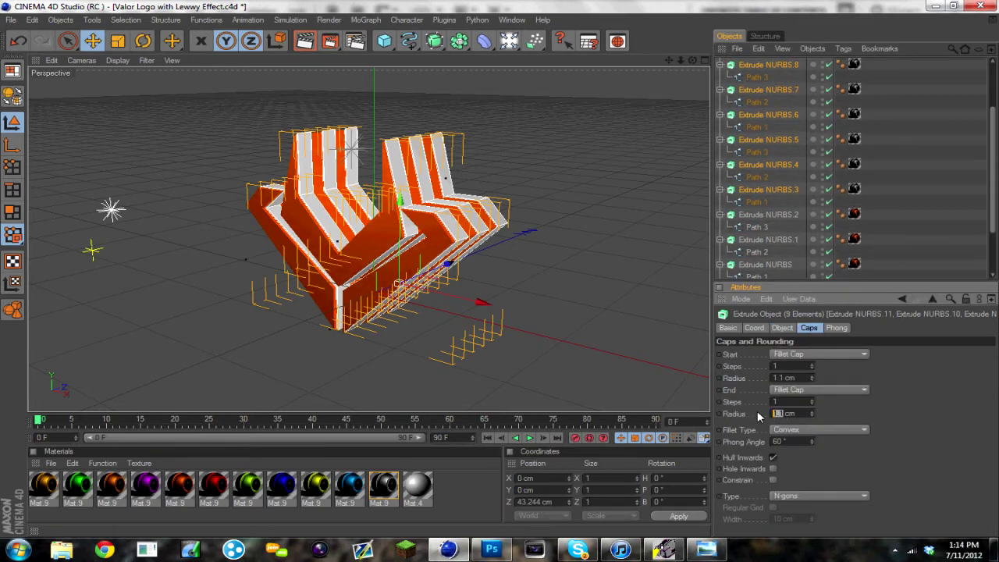
text(2)
double_click(769, 378)
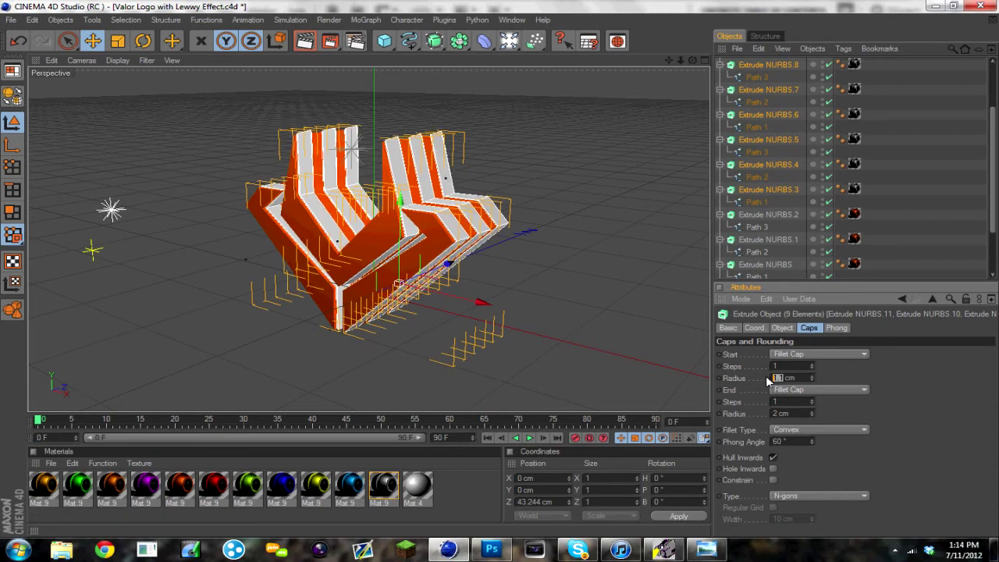
text(2)
click(865, 389)
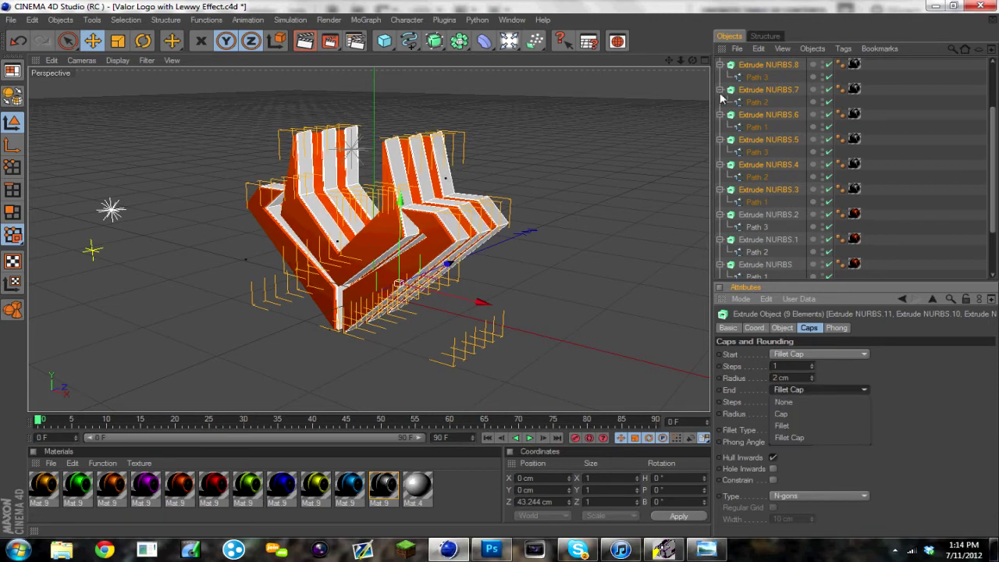
click(692, 61)
- Increase the start and end fillet radius of the nine grey Extrude NURBS objects to 3 cm, and deselect them
drag(691, 61, 727, 62)
drag(668, 87, 653, 89)
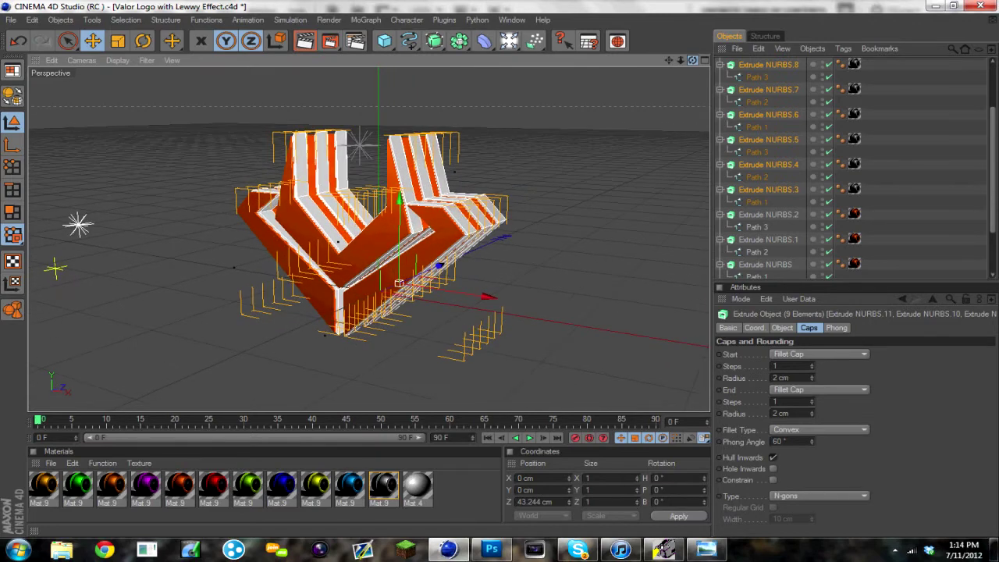
double_click(777, 377)
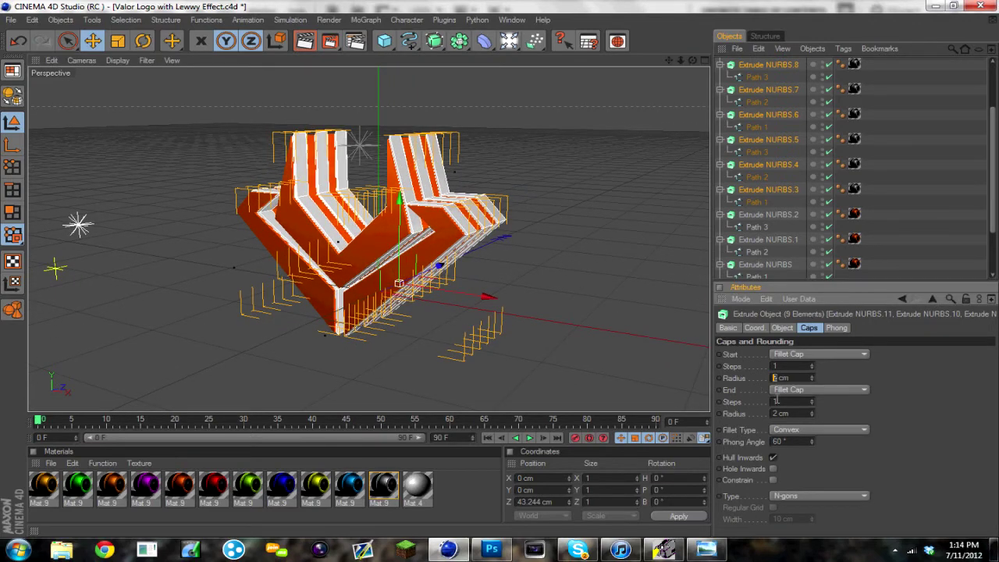
double_click(777, 414)
text(3)
click(852, 417)
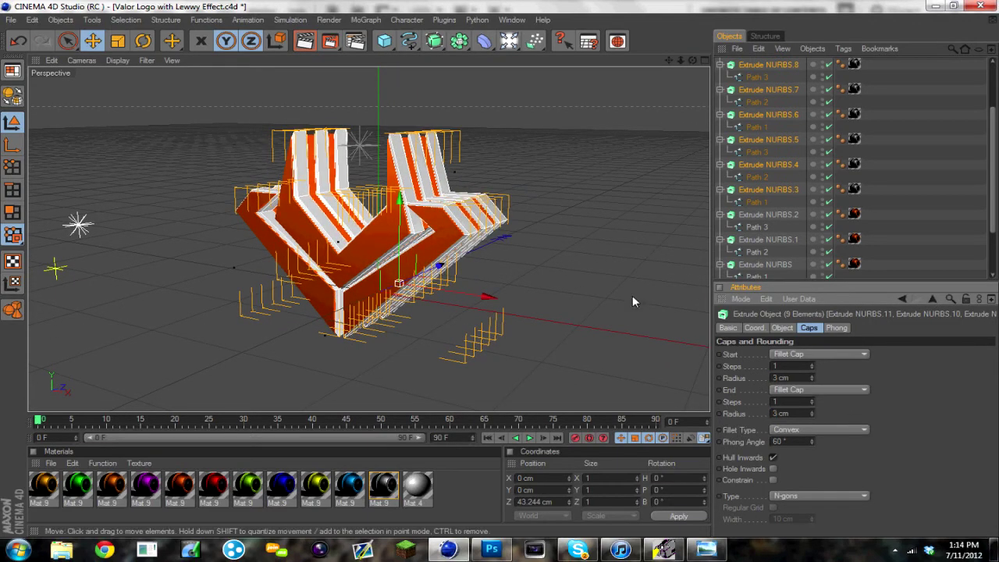
click(632, 296)
- Group all the orange and grey Extrude NURBS objects with their paths under one null
scroll(554, 181, up, 2)
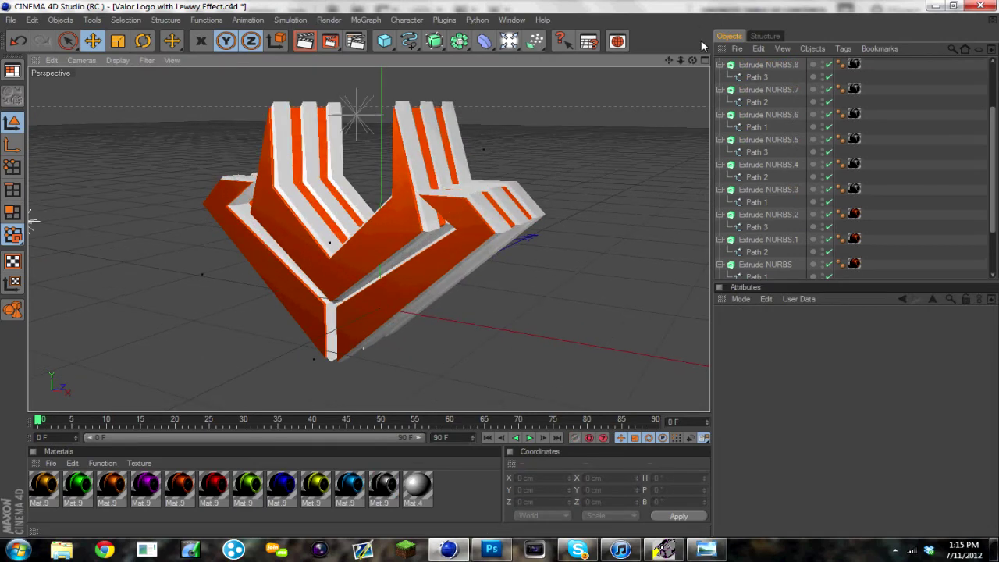
drag(691, 60, 585, 83)
scroll(754, 68, up, 2)
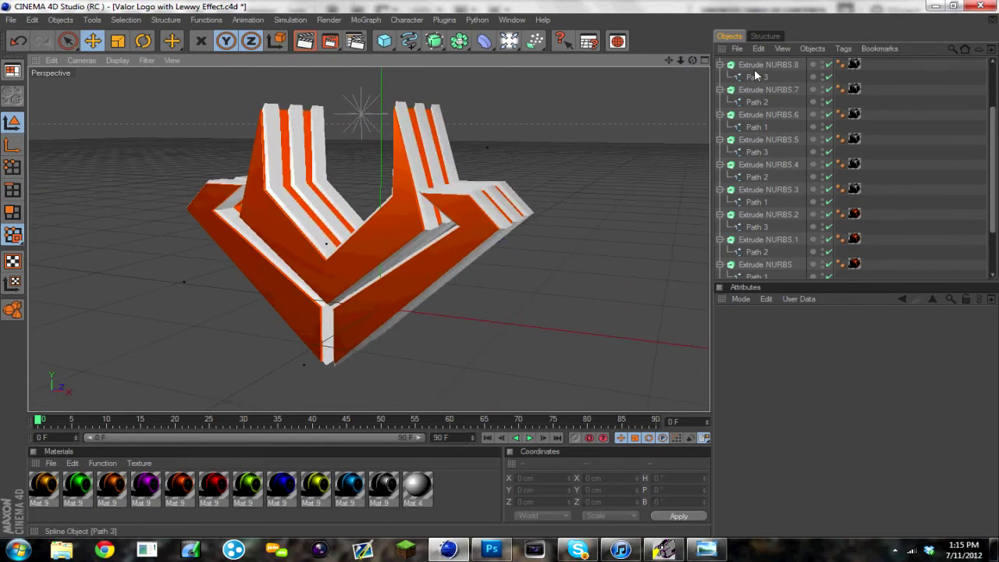
click(759, 64)
scroll(763, 109, down, 4)
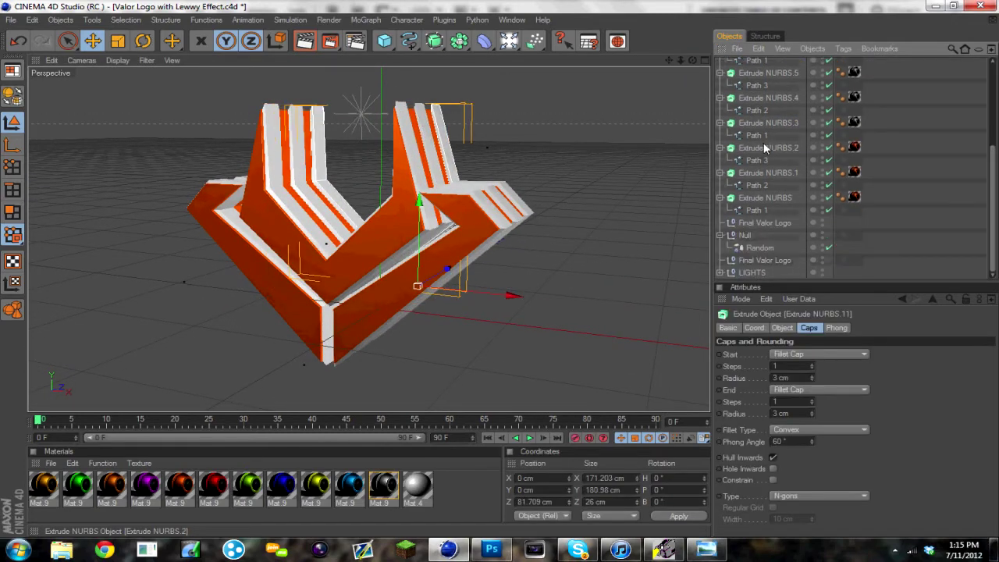
shift+click(771, 198)
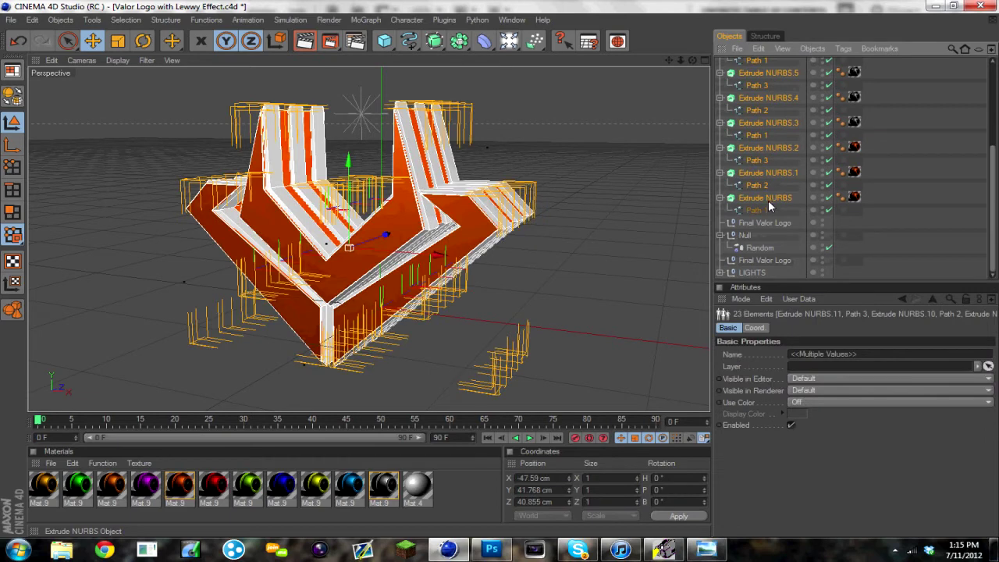
right_click(768, 200)
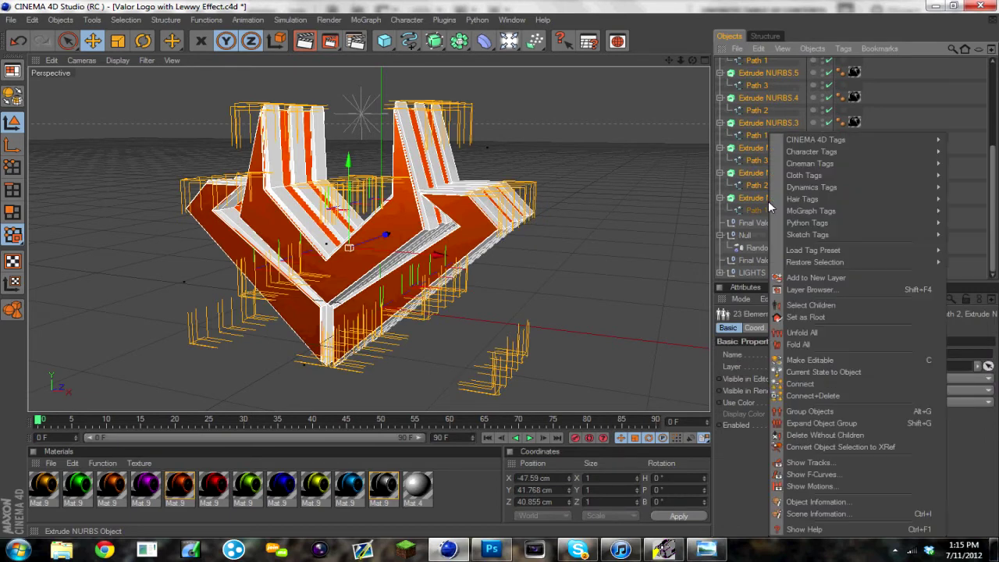
click(821, 400)
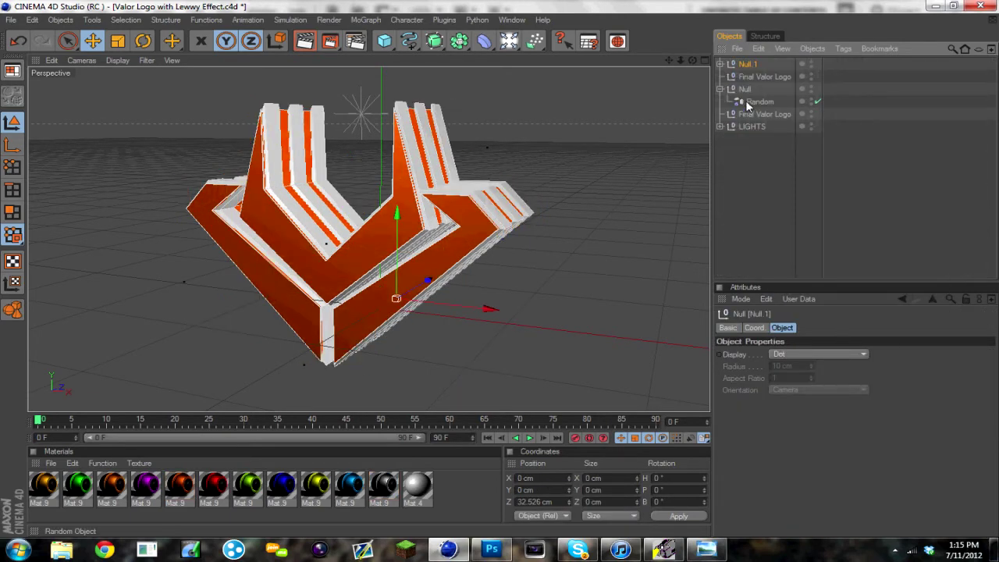
- Move the Random effector into the new null, above the Extrude NURBS objects
drag(759, 103, 747, 66)
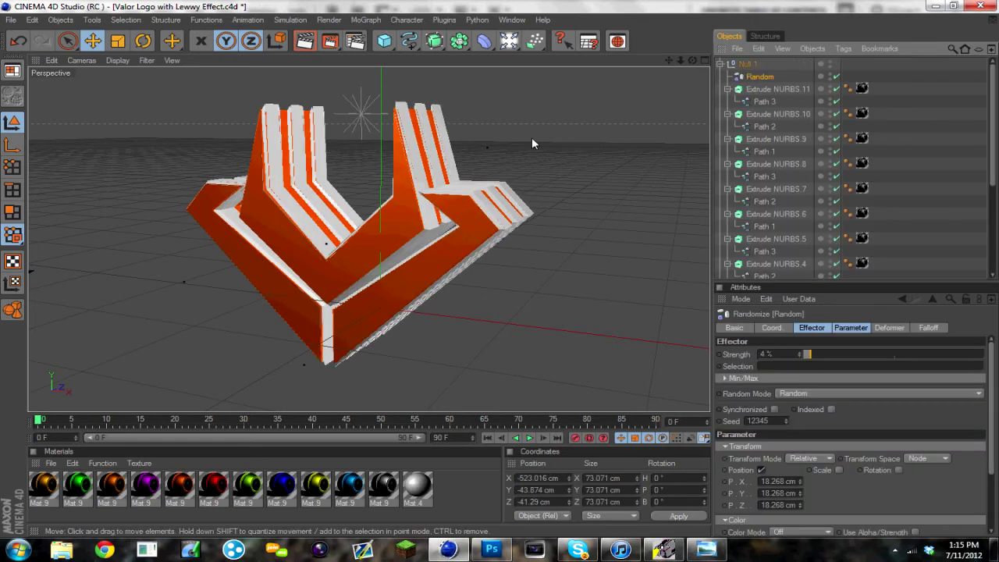
scroll(523, 134, up, 3)
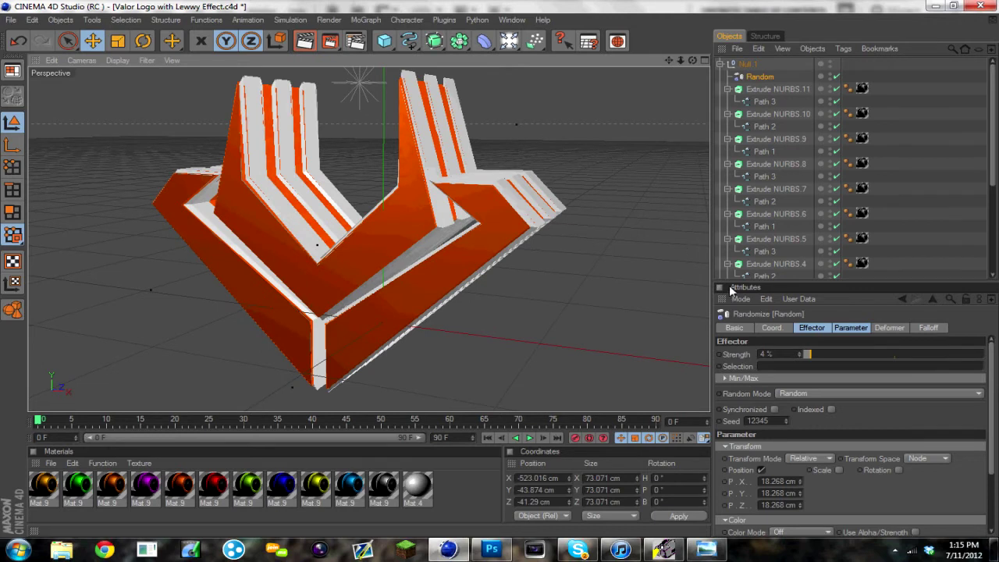
- Set the Random effector's strength to 10% and test-render the perspective view
drag(797, 349, 797, 354)
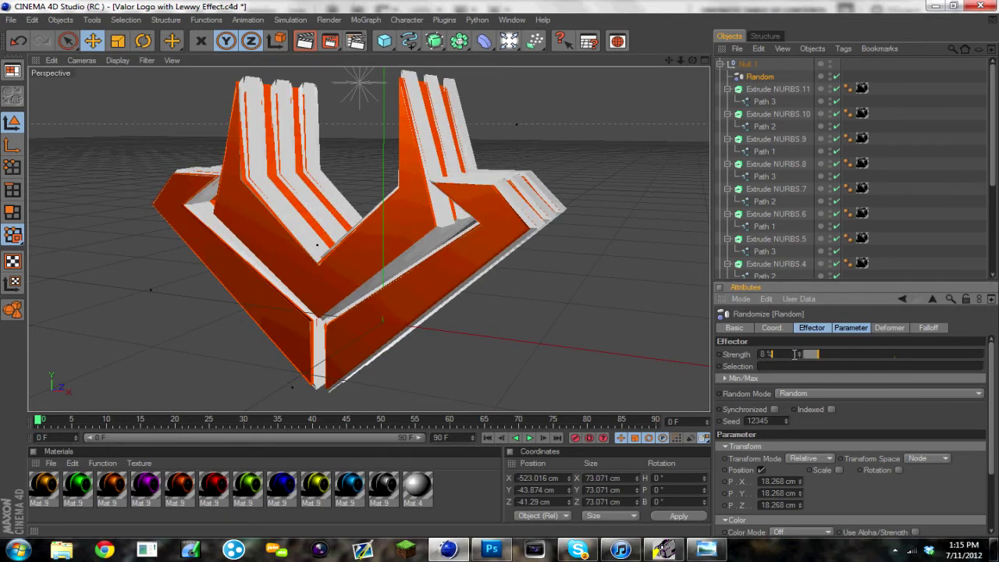
click(800, 353)
click(799, 353)
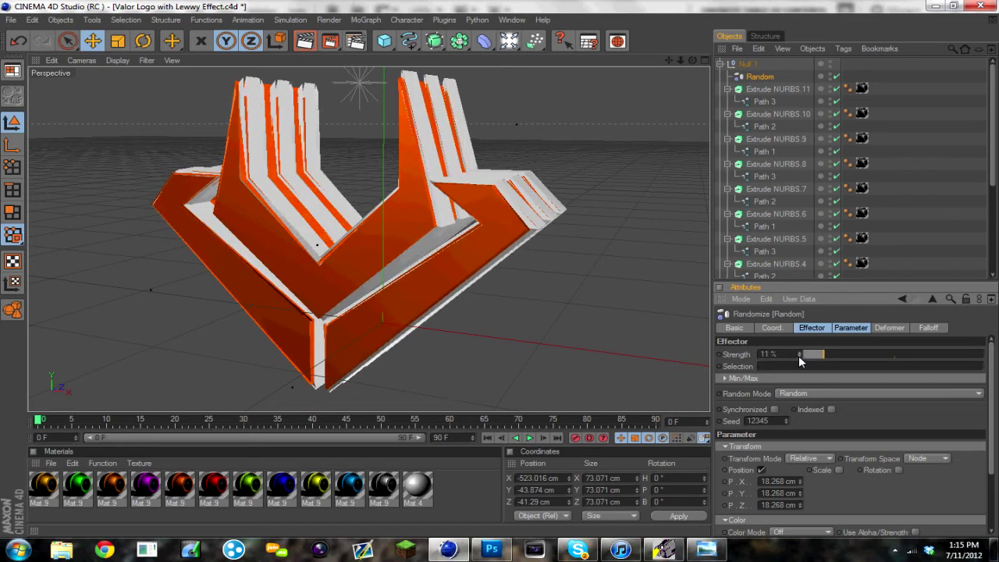
click(310, 45)
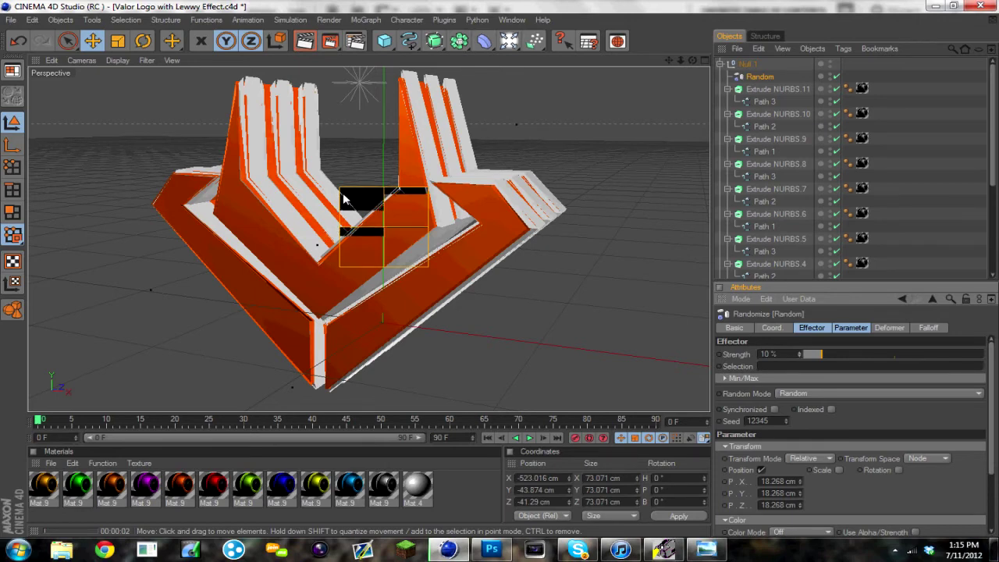
click(364, 207)
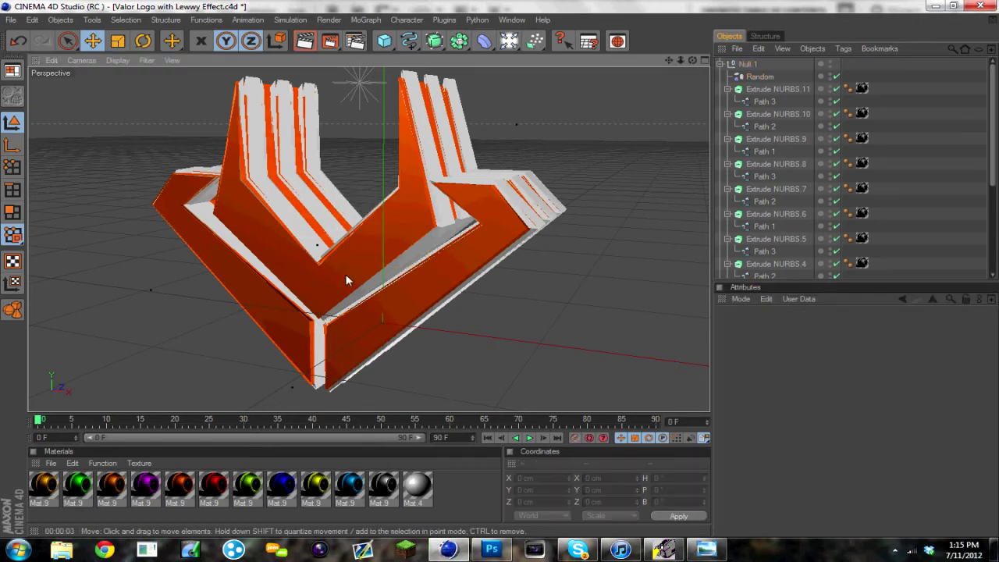
- Check the enabled effects in the render settings and render the perspective view again
click(357, 41)
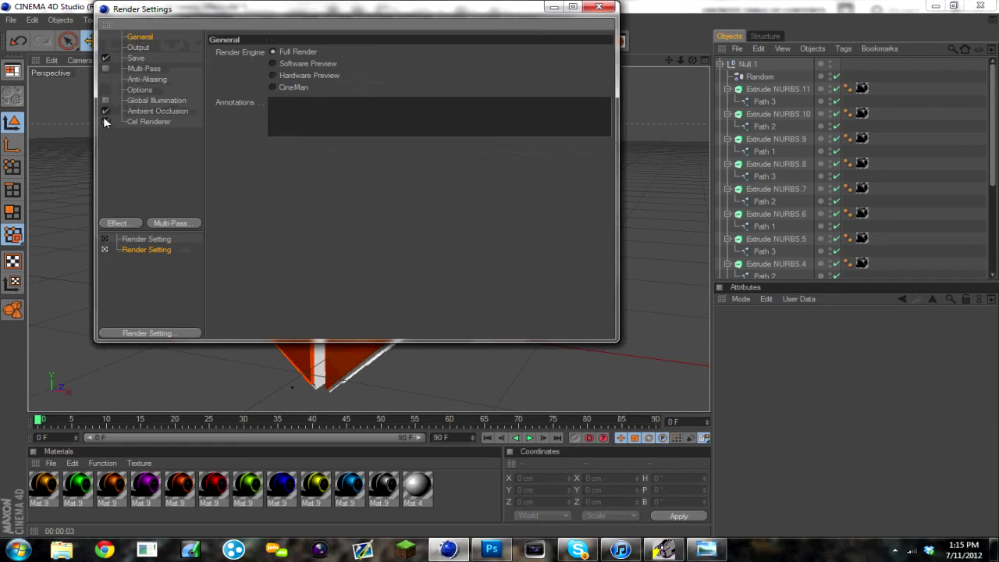
click(600, 7)
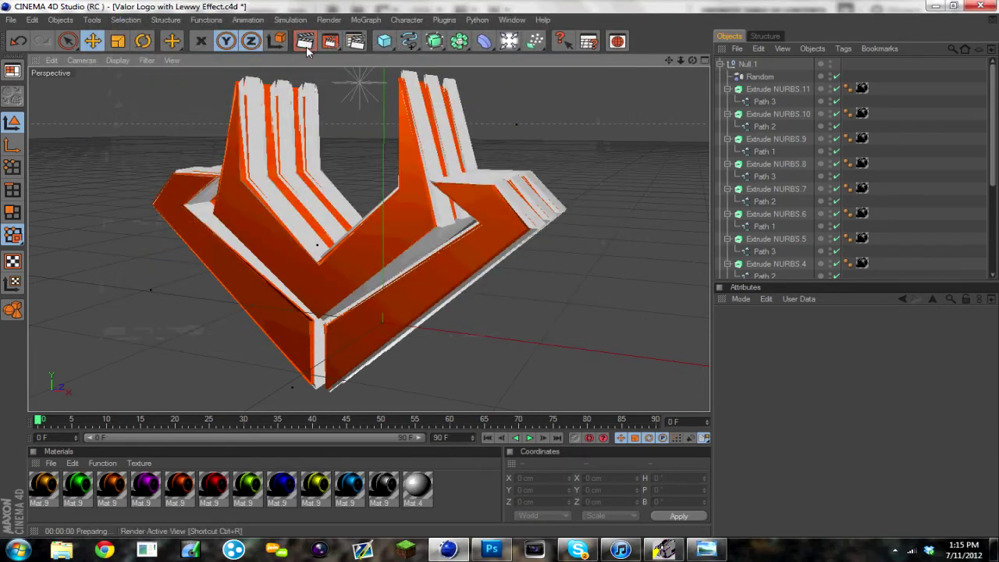
key(ctrl+r)
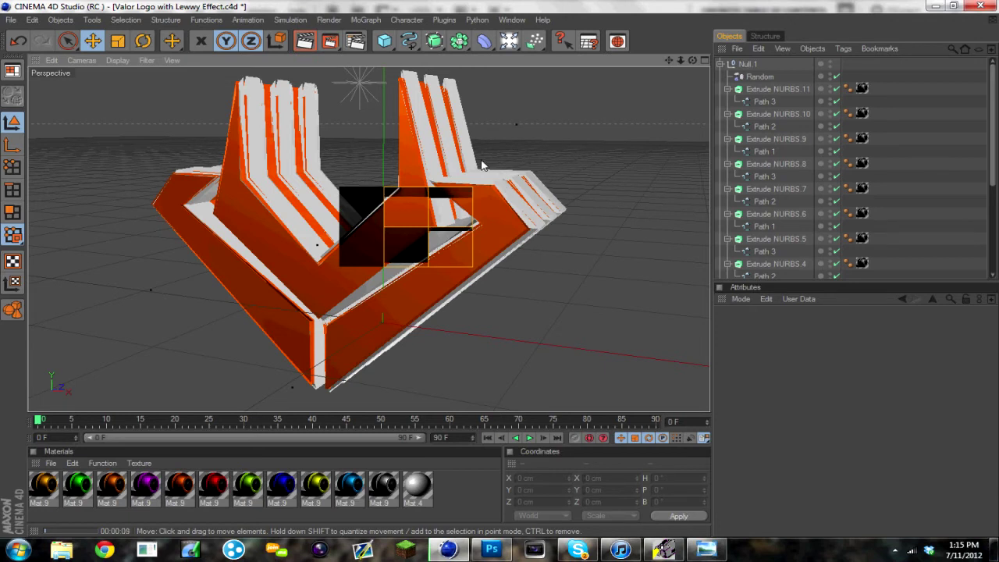
- Apply the lime-green material to the front inner V, Extrude NURBS.2, and the yellow material to Extrude NURBS.1 and Extrude NURBS
click(361, 227)
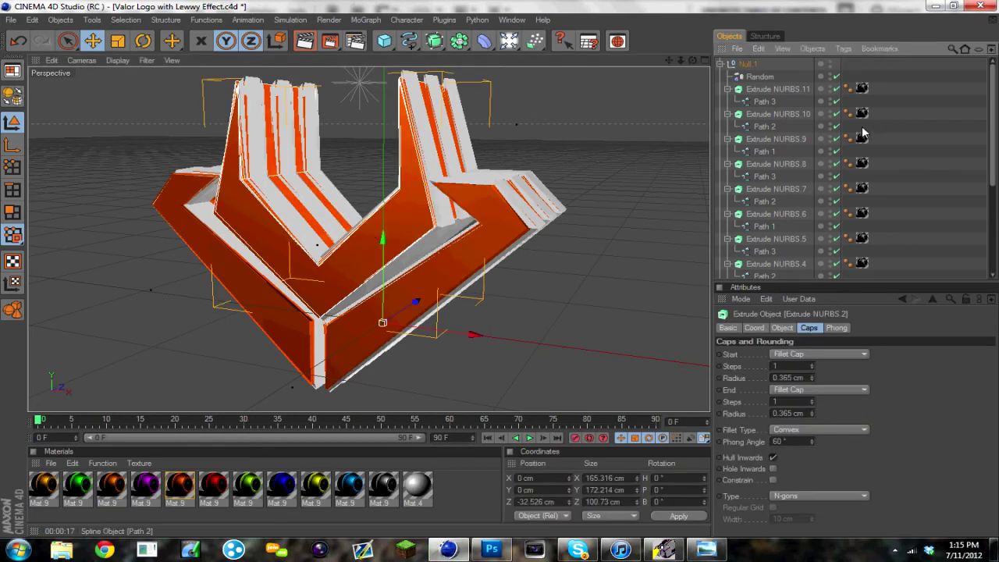
scroll(835, 130, down, 4)
click(862, 160)
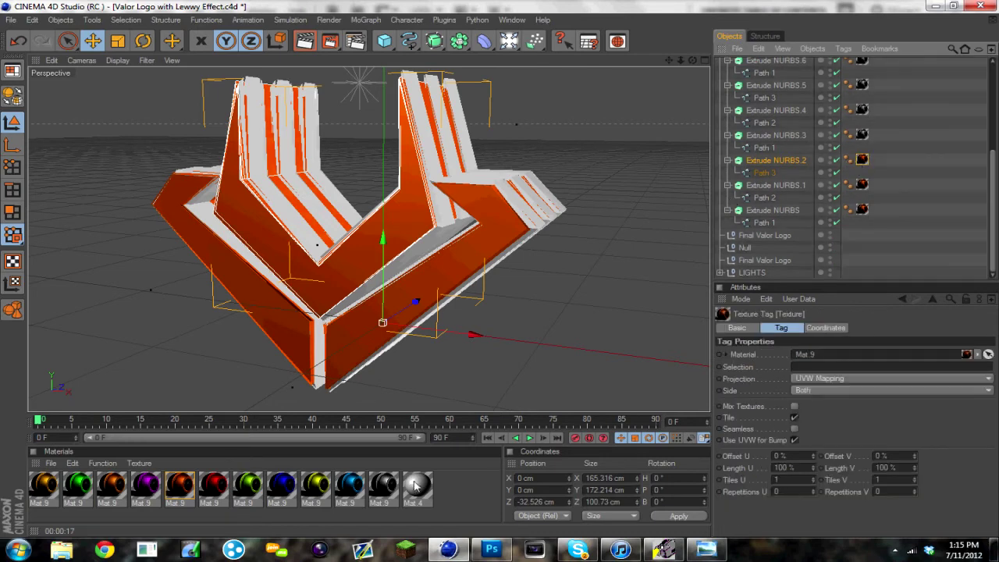
drag(246, 488, 809, 161)
drag(316, 486, 788, 213)
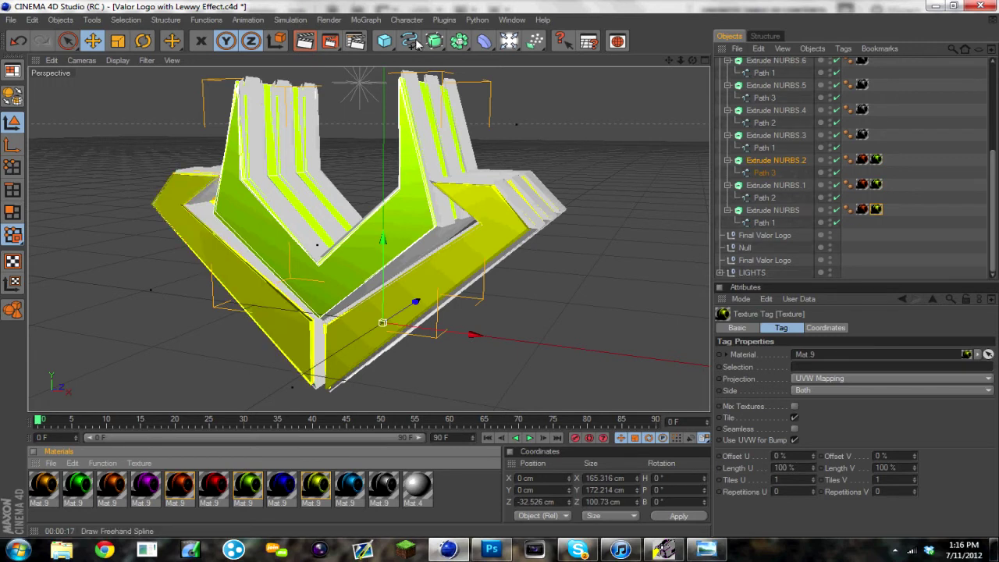
- Render the recoloured logo in the perspective view and look at the reference image "lewwy effect logo" in Windows Photo Viewer meanwhile
click(306, 44)
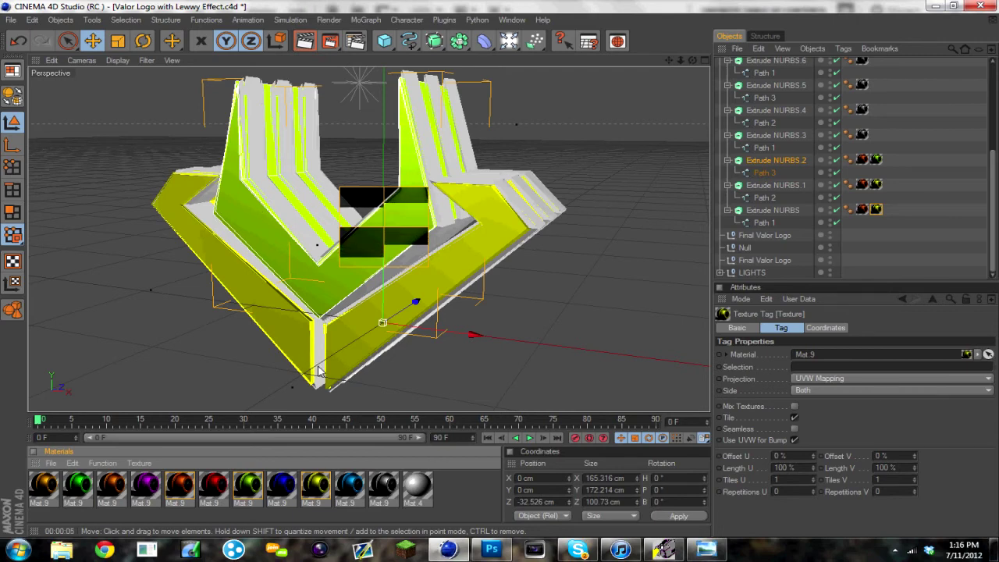
click(707, 549)
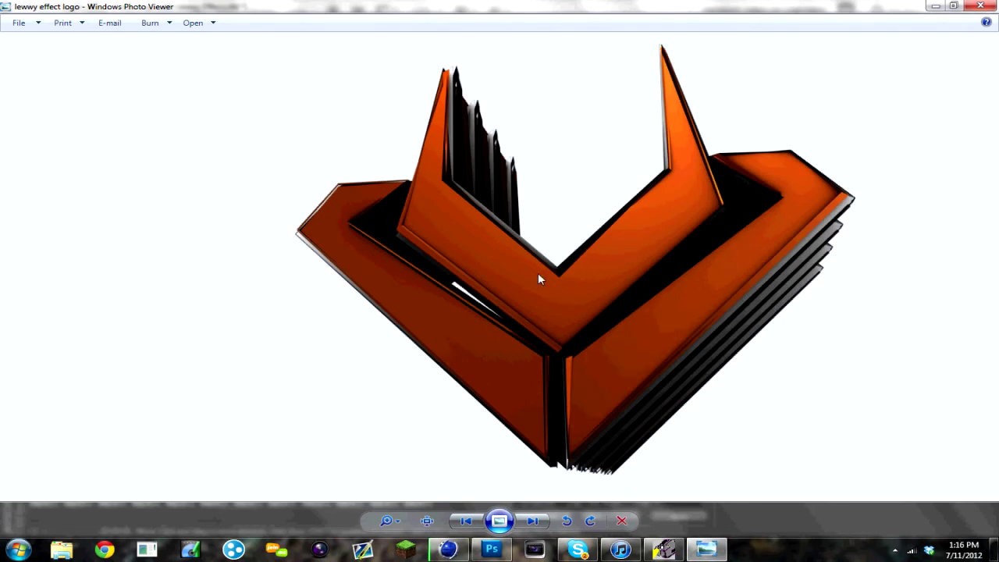
click(705, 553)
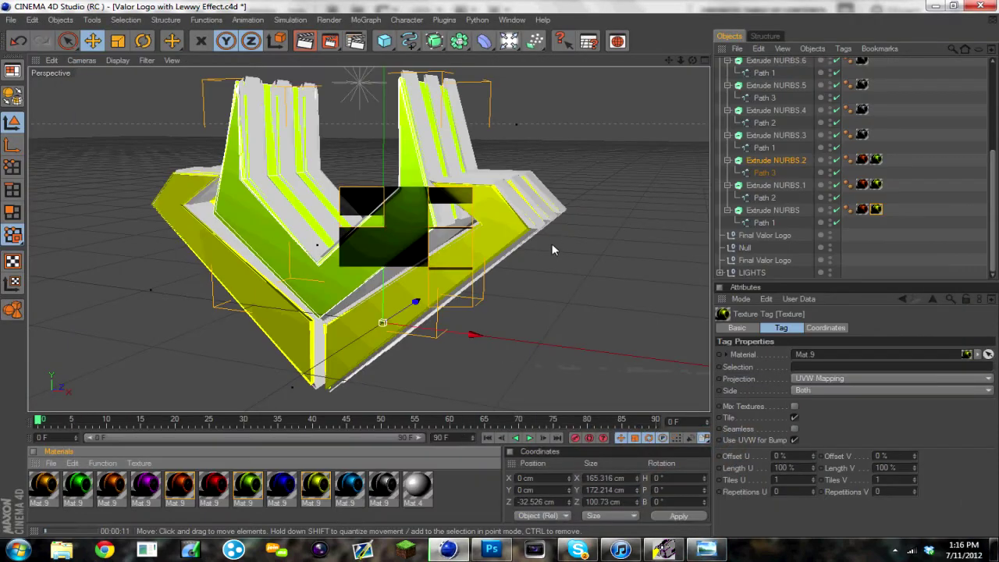